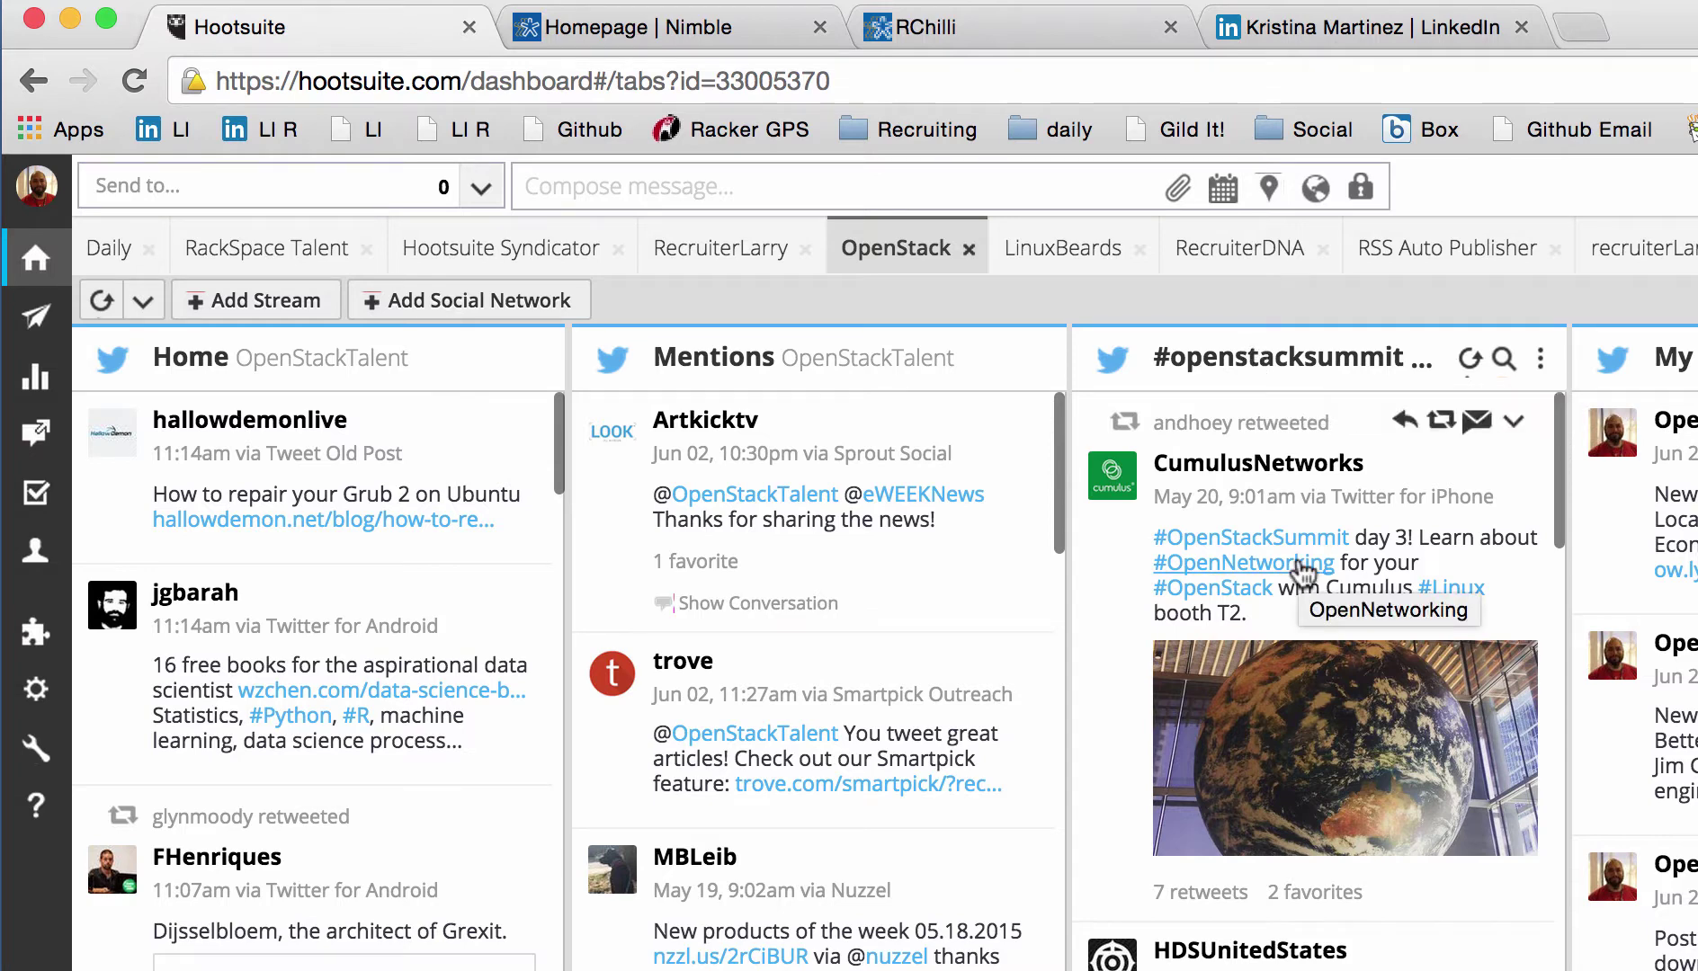
scroll(1301, 571, down, 5)
scroll(1302, 572, down, 5)
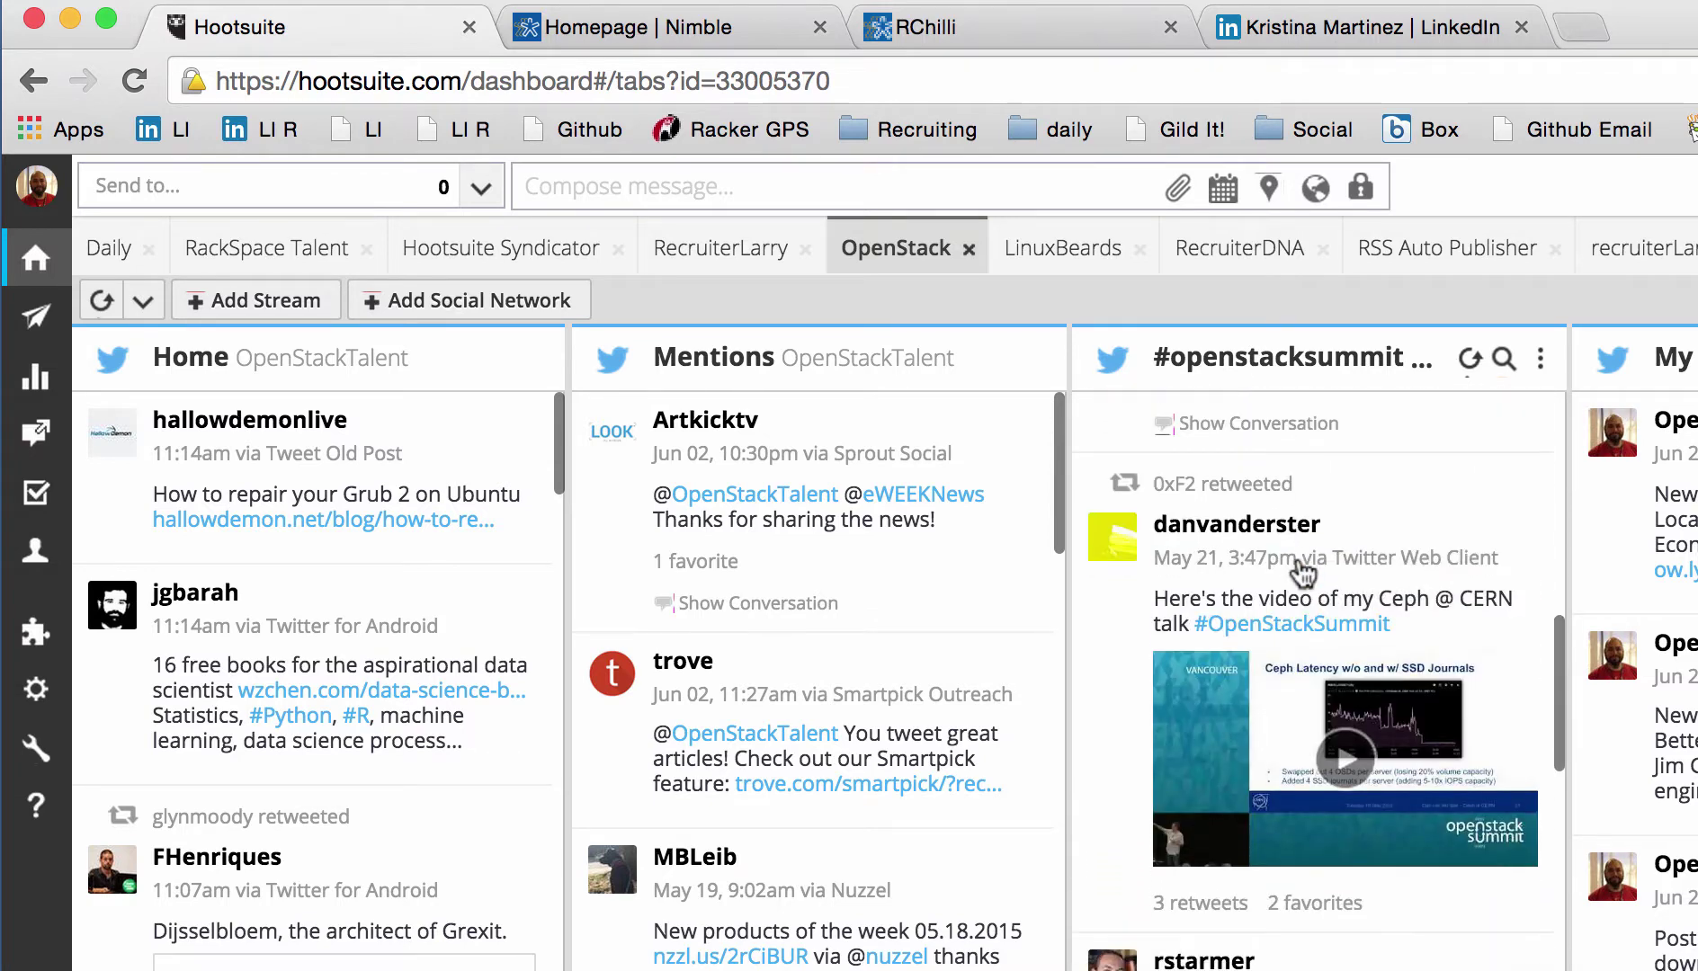
scroll(1302, 572, down, 5)
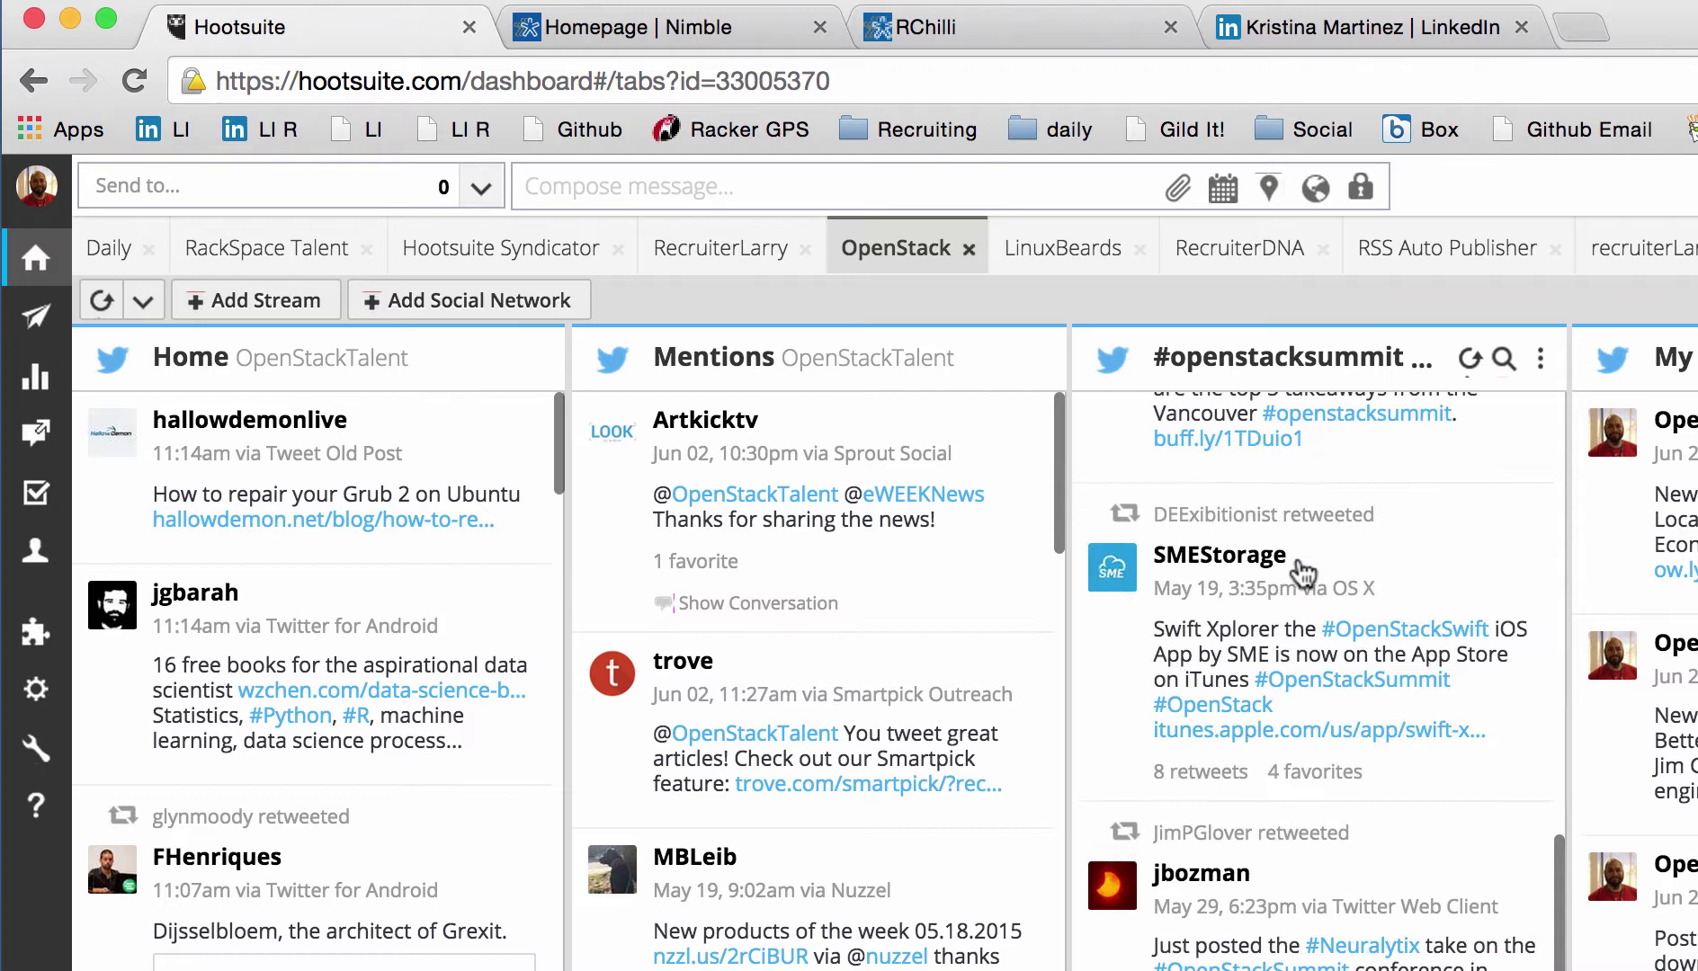
scroll(1302, 572, down, 5)
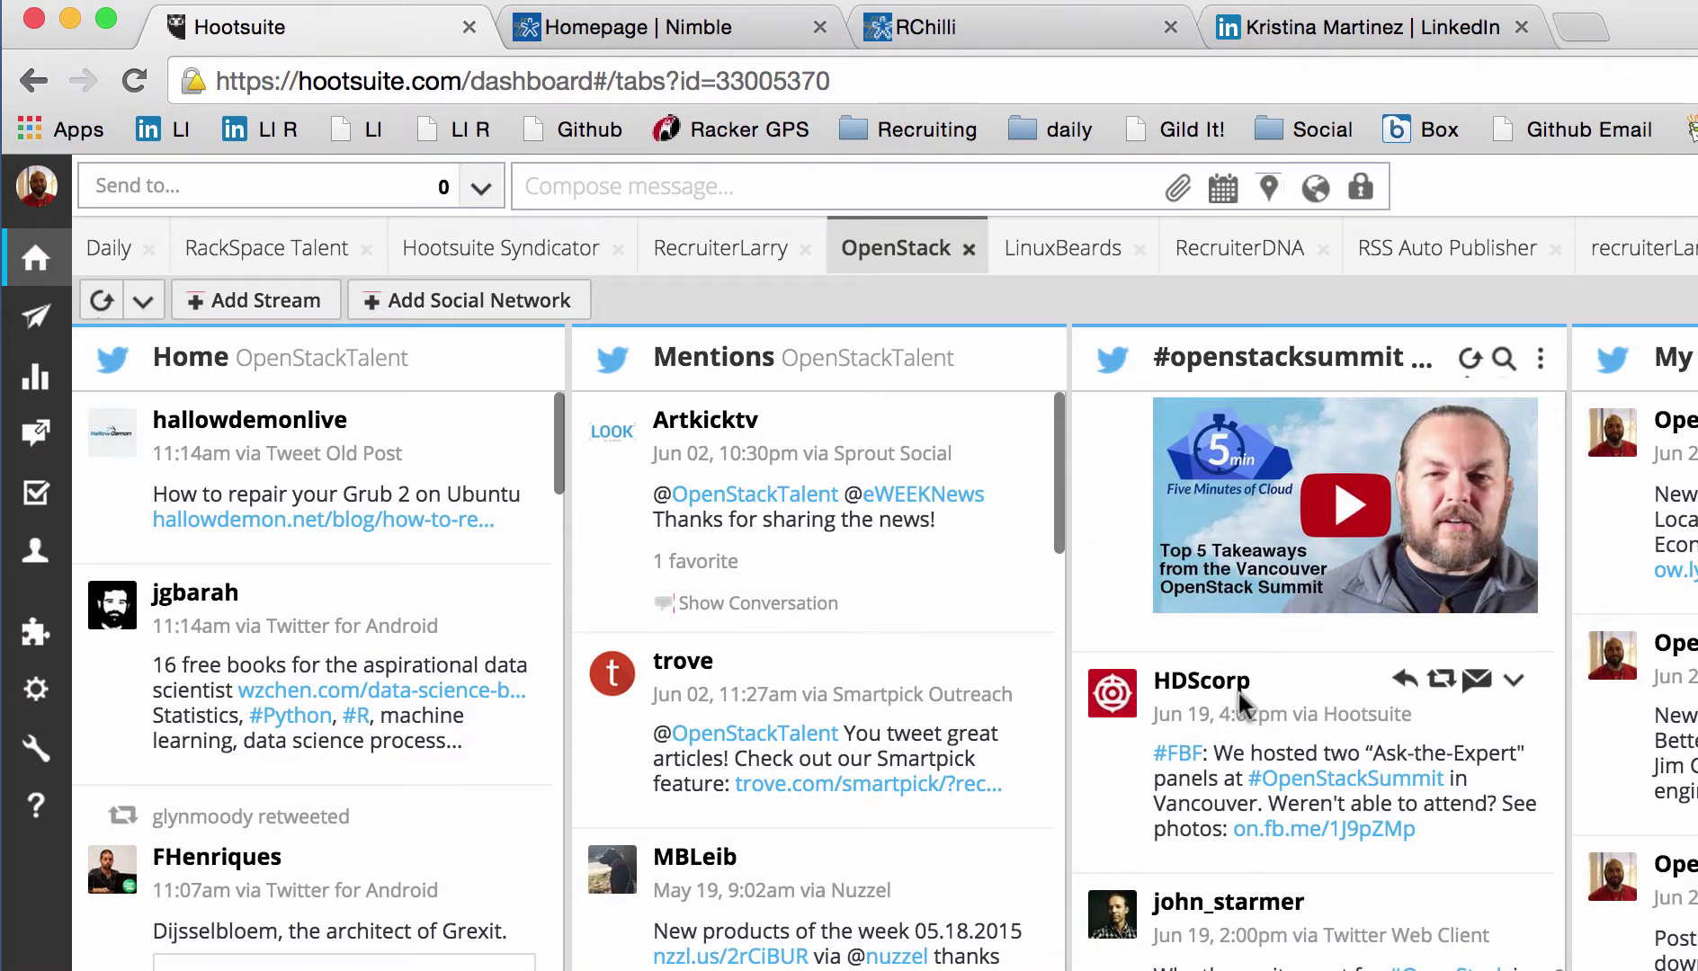
scroll(1241, 706, up, 3)
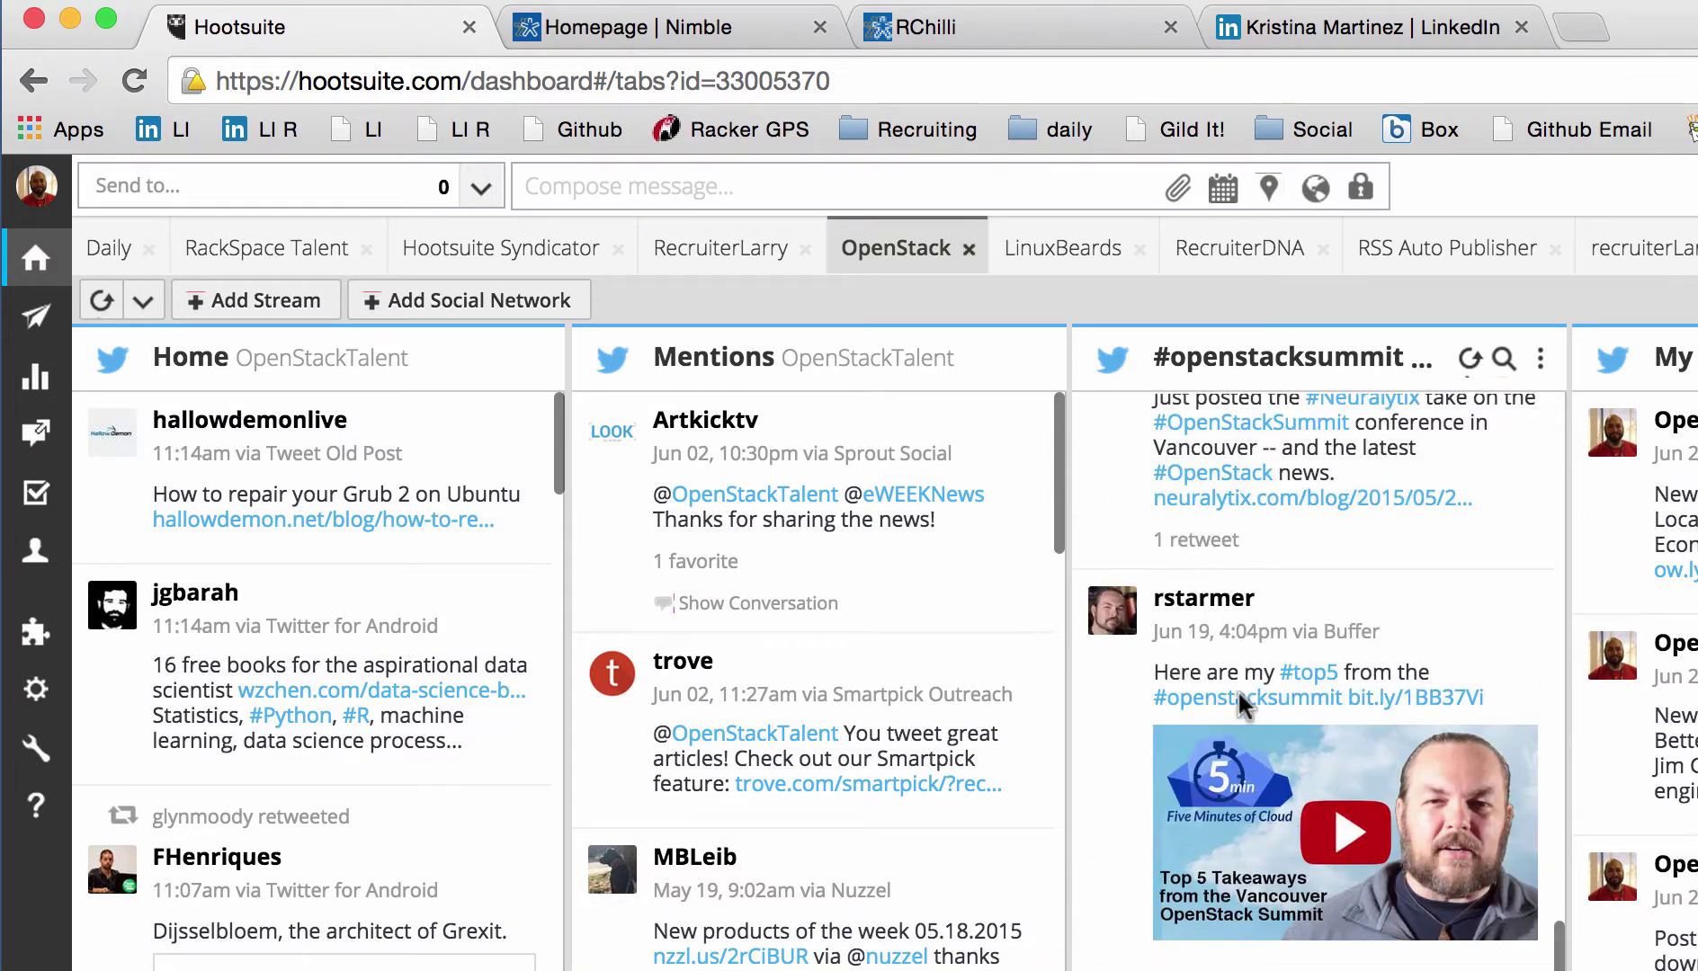
click(1205, 599)
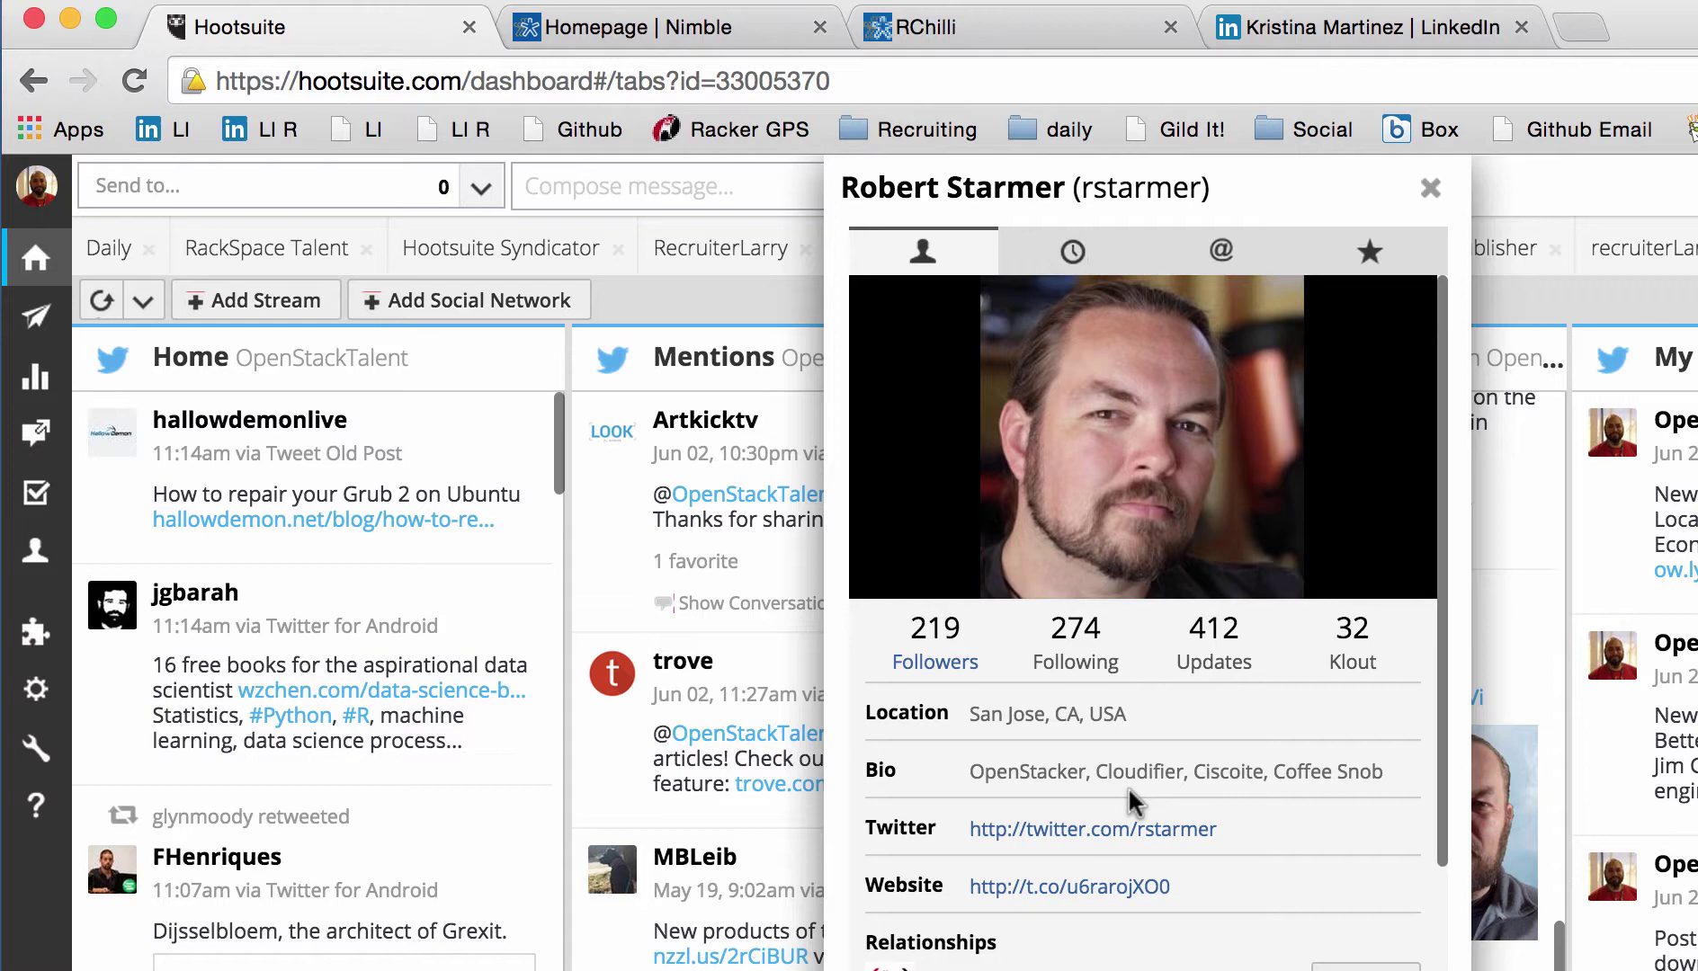
scroll(1128, 786, down, 3)
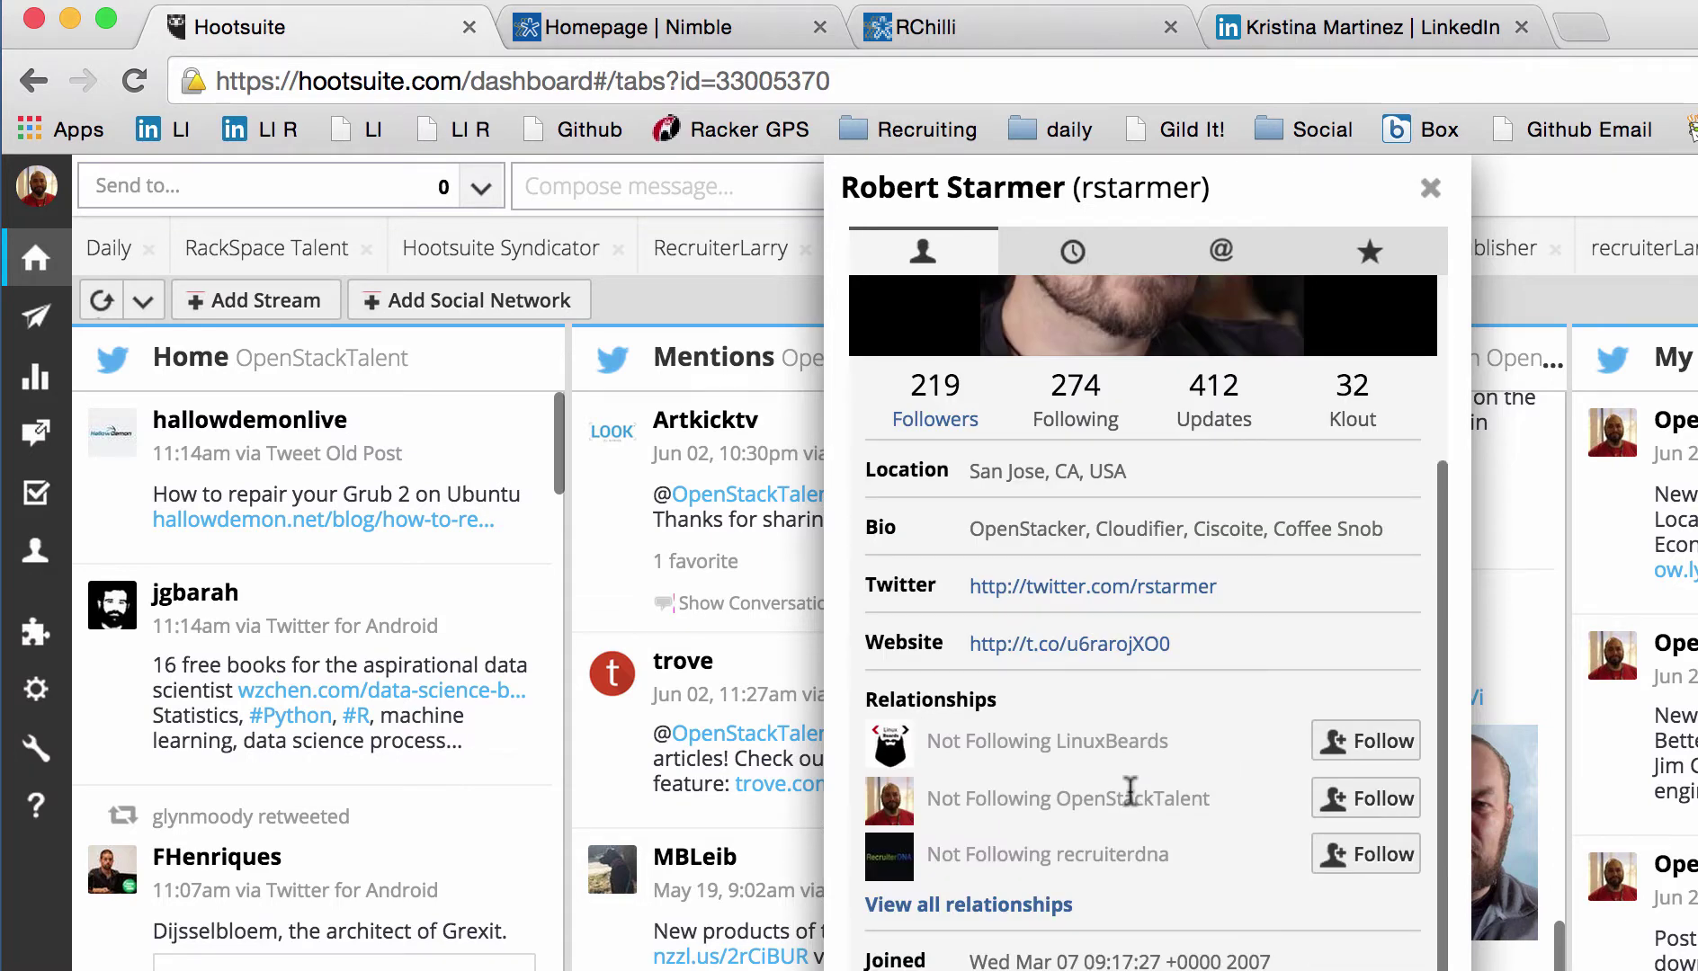
scroll(1111, 822, up, 3)
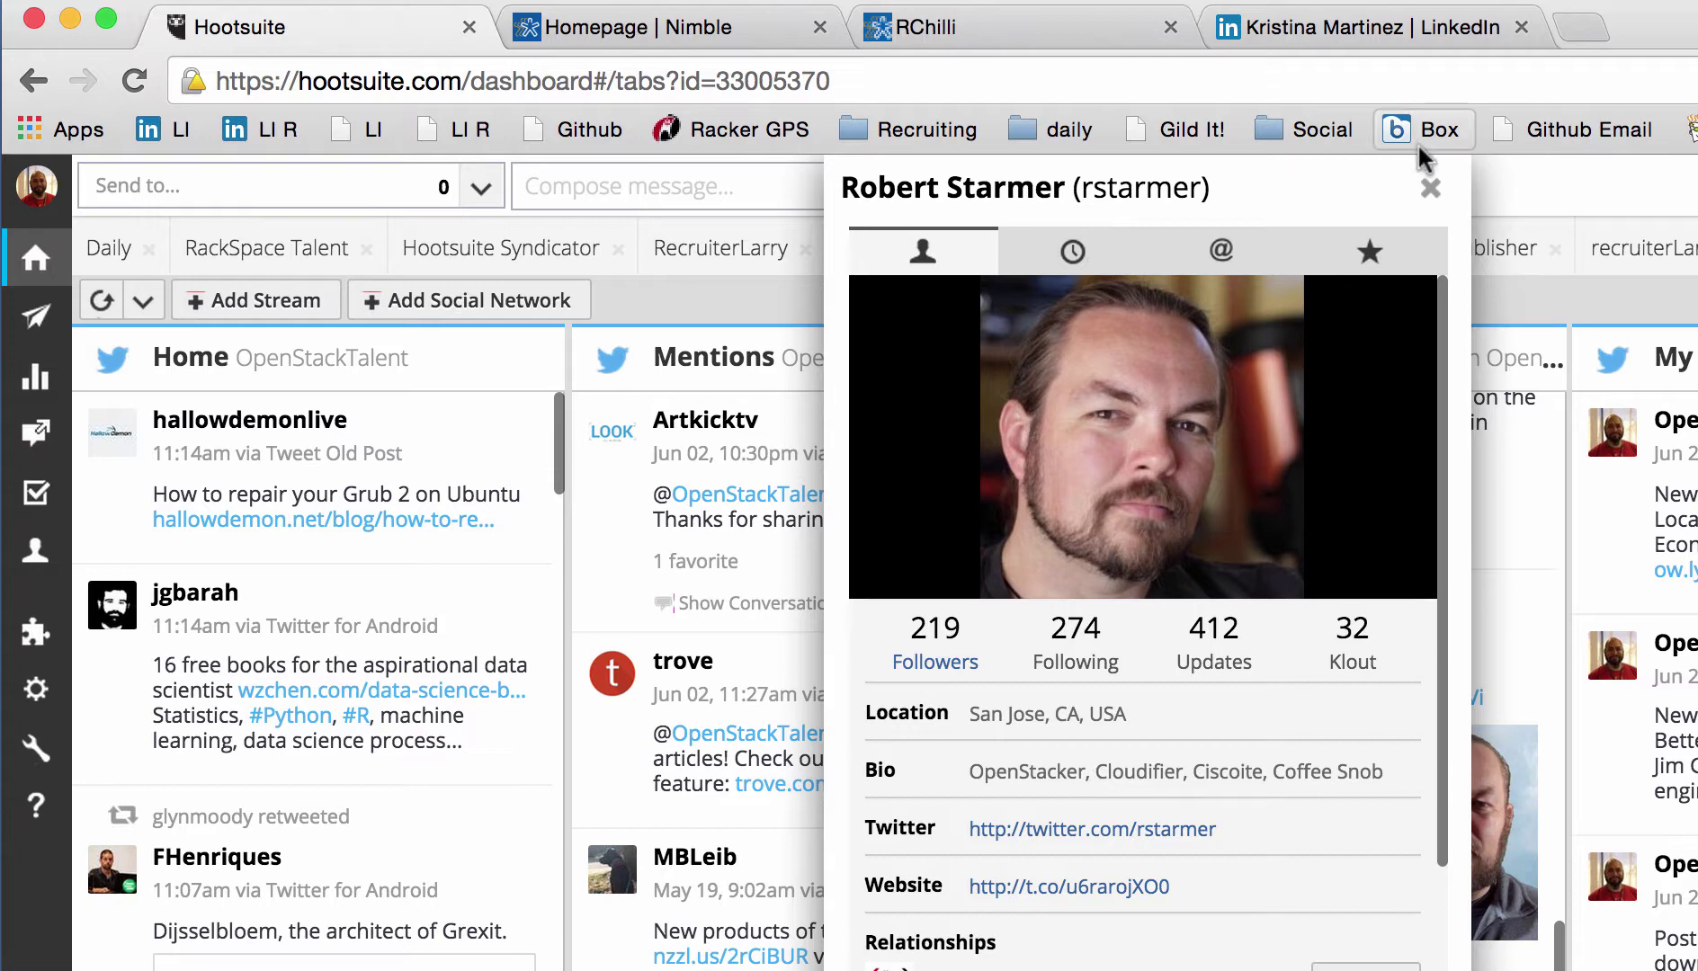
click(1430, 189)
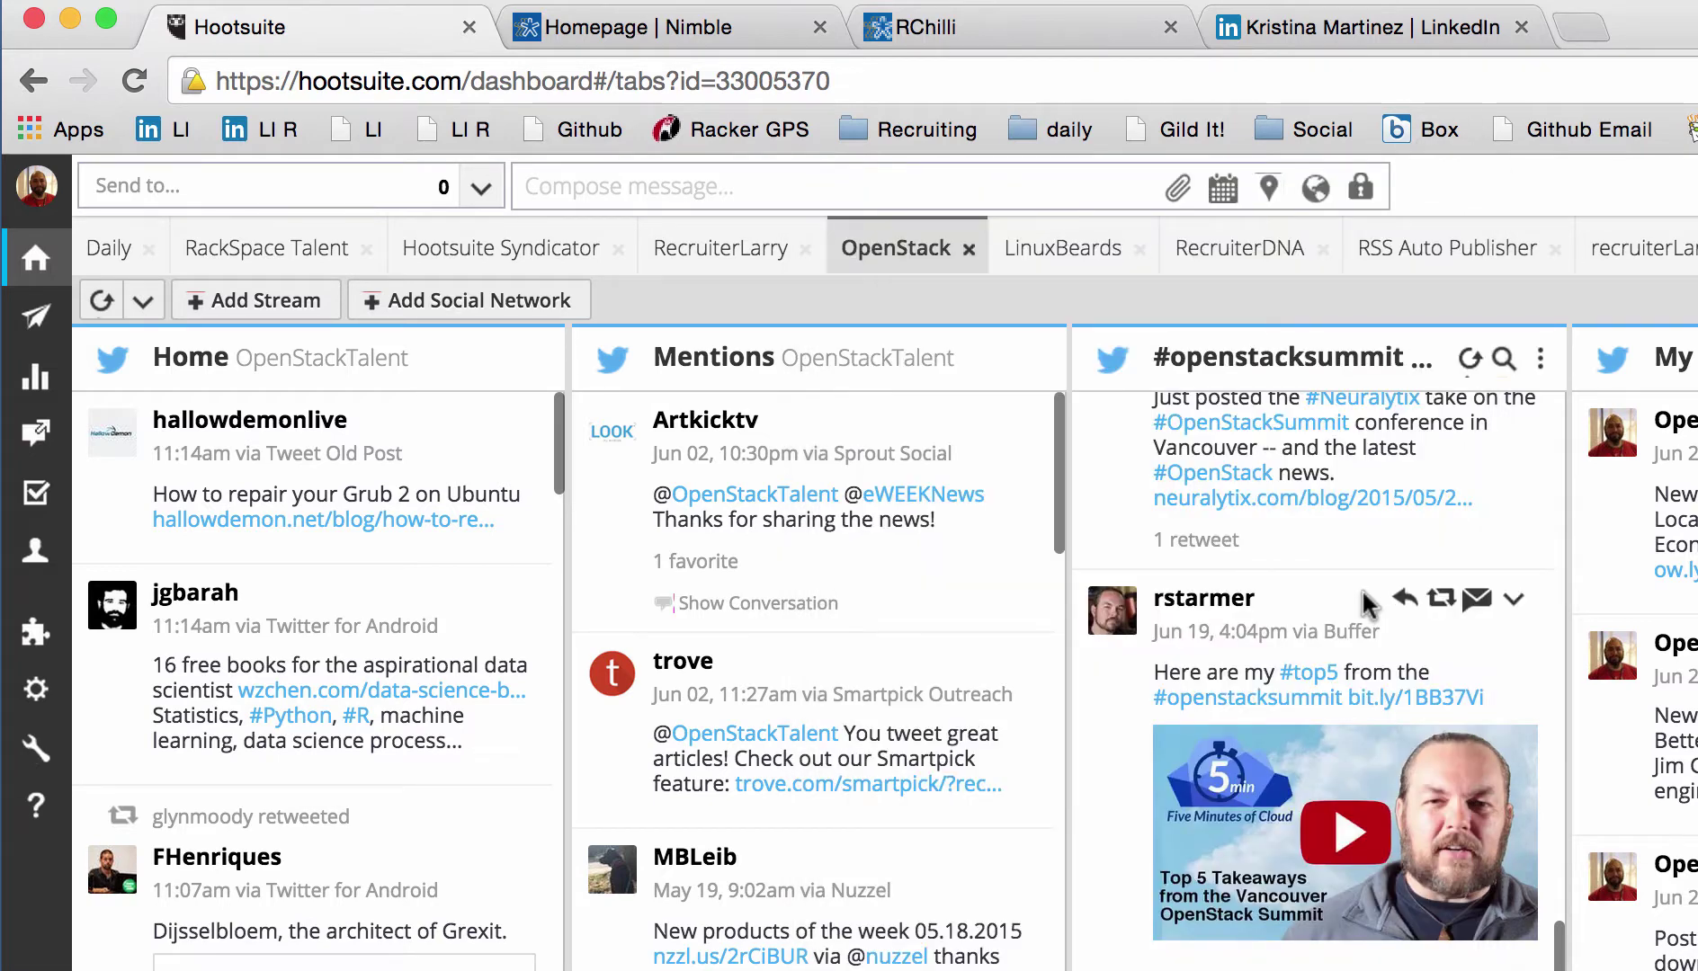
Step: Add the #top5 tweet's author to Nimble from their avatar menu, review the tags form, and save
click(1152, 619)
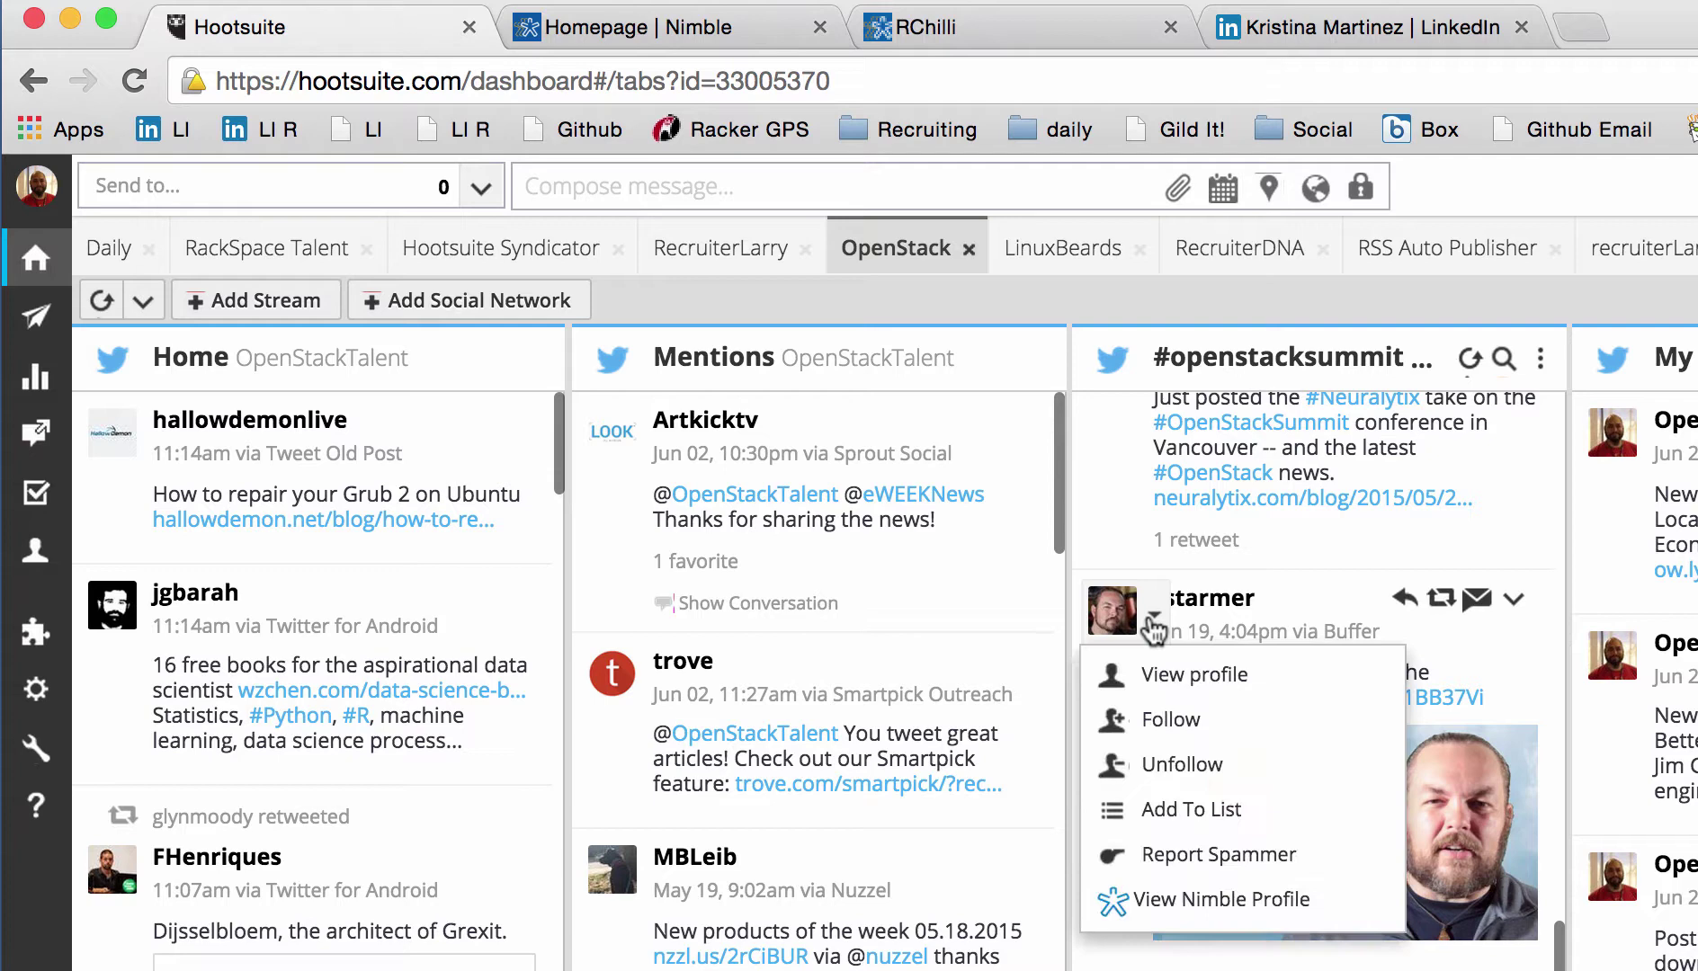
click(1174, 899)
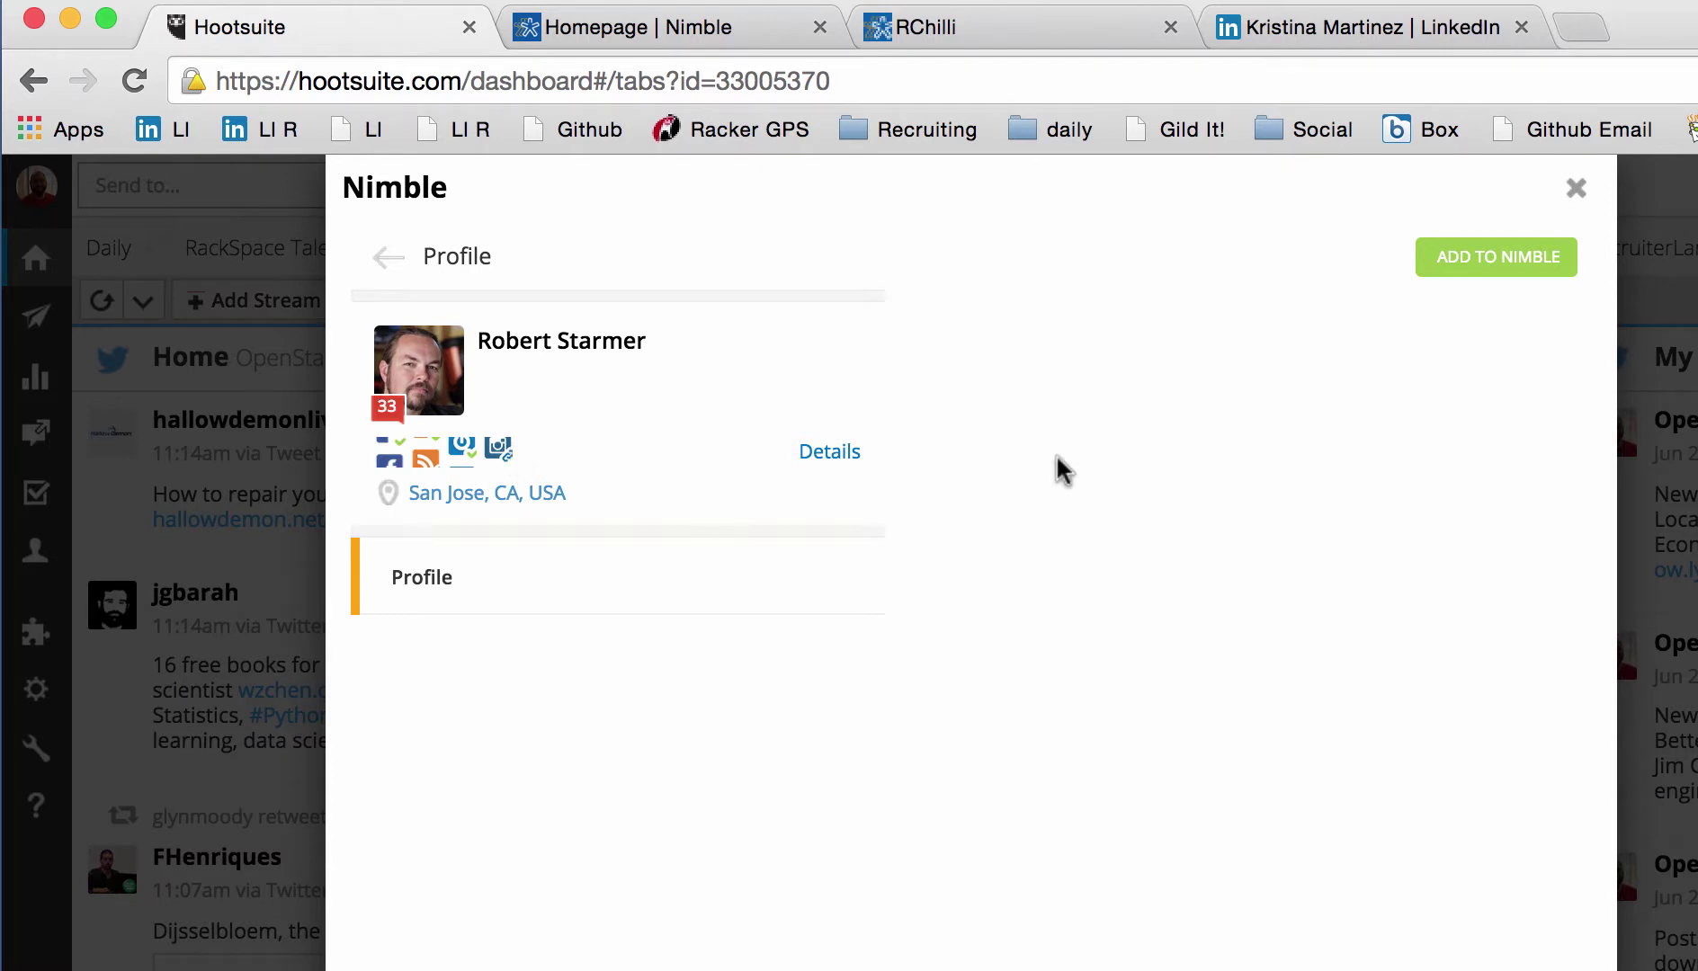
click(1458, 280)
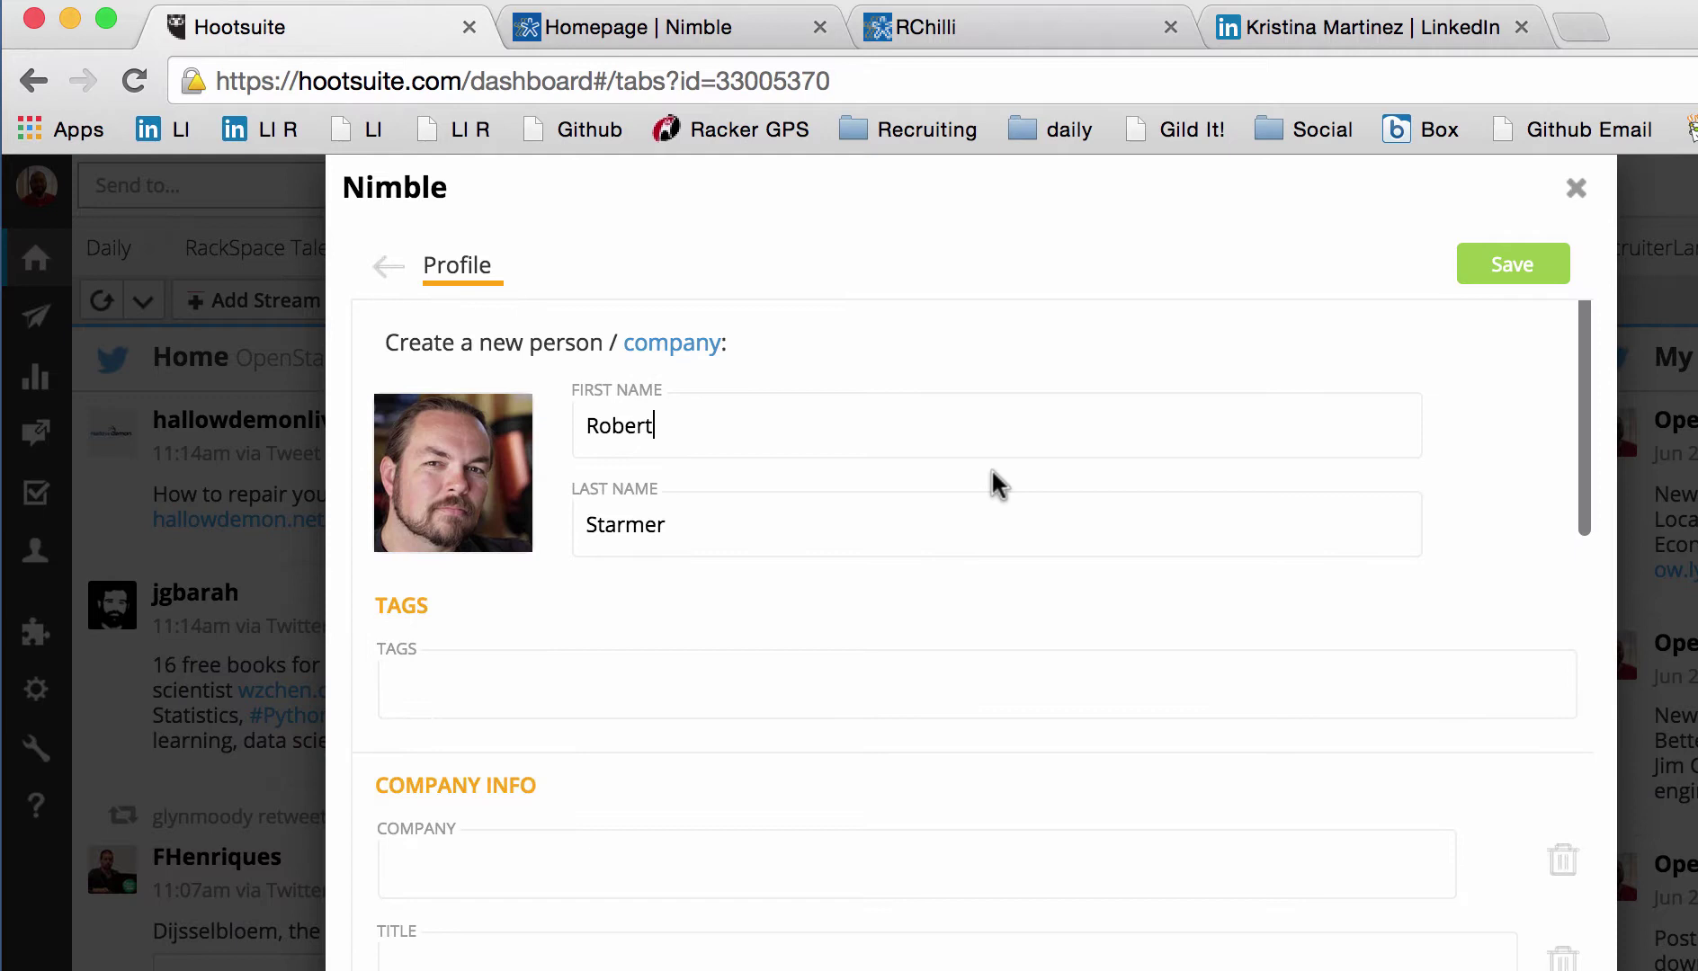
scroll(953, 490, down, 6)
scroll(926, 502, up, 6)
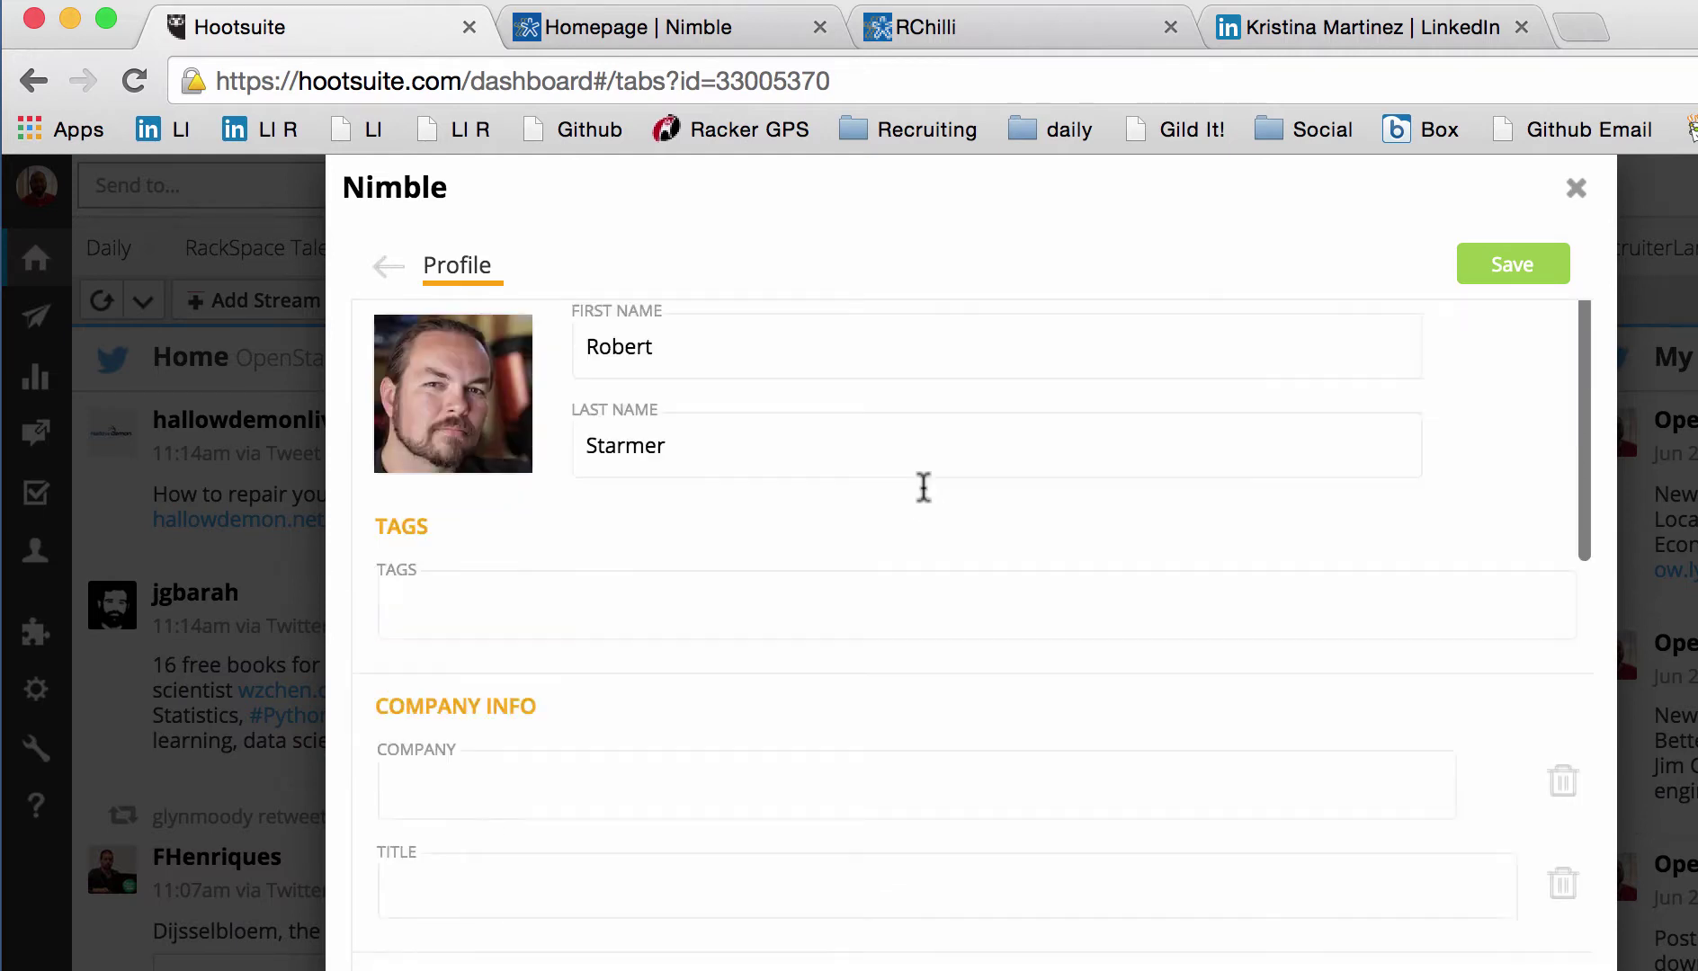
click(923, 645)
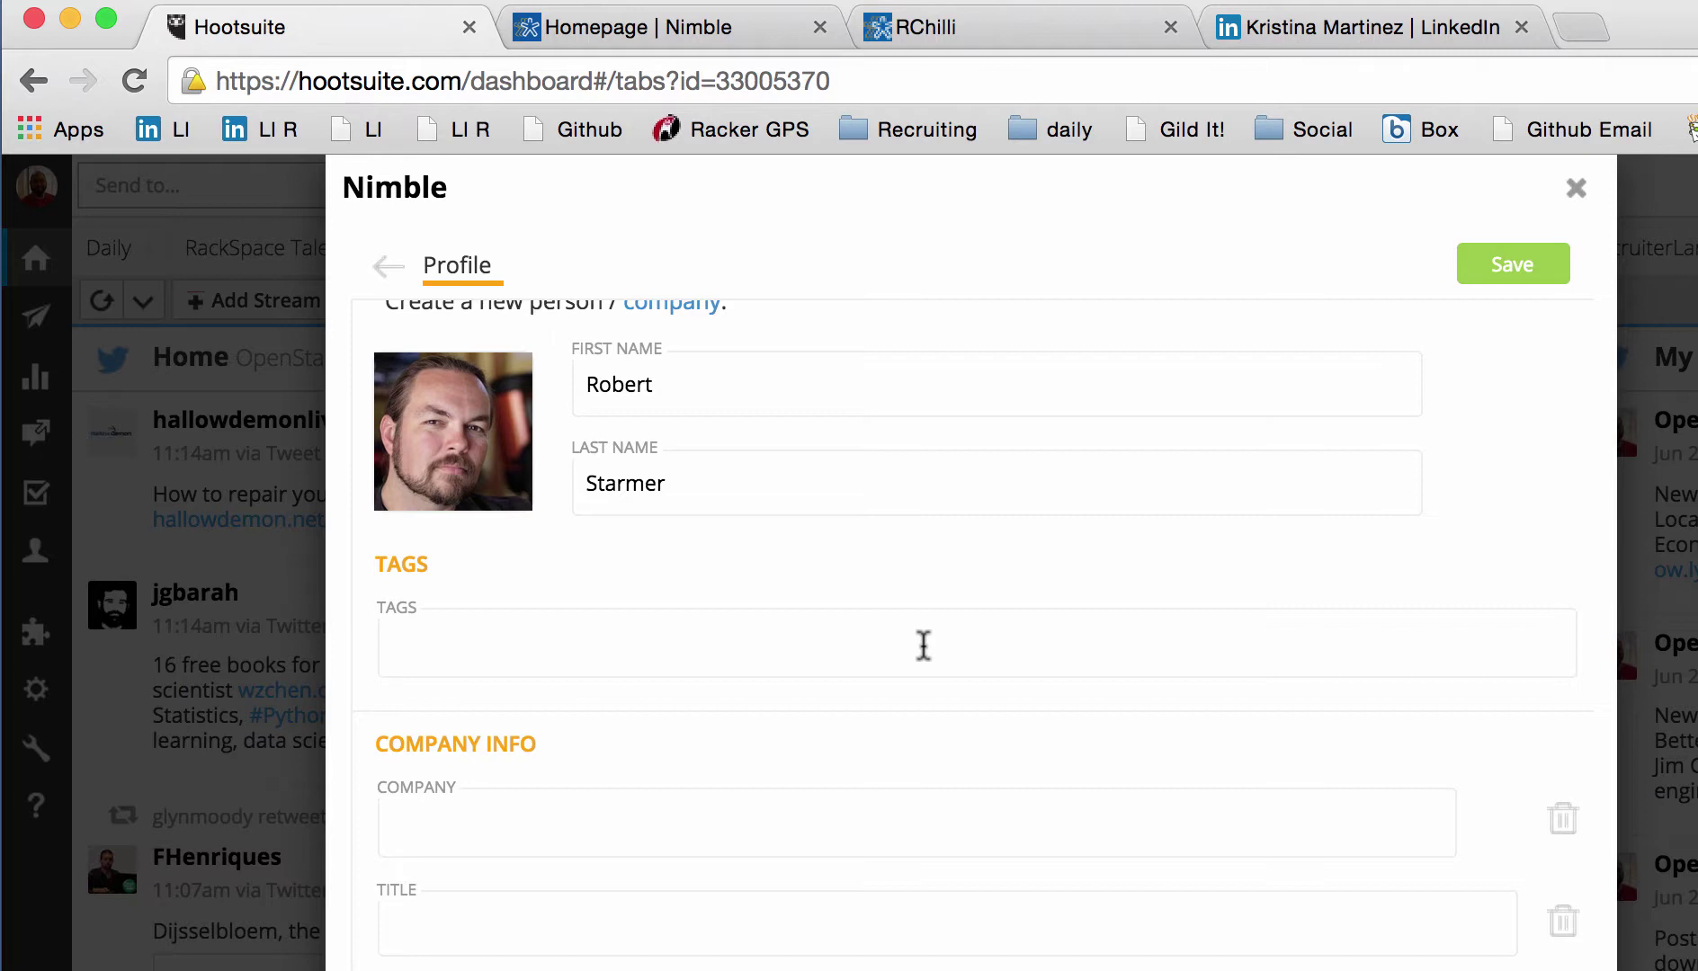
scroll(924, 644, down, 4)
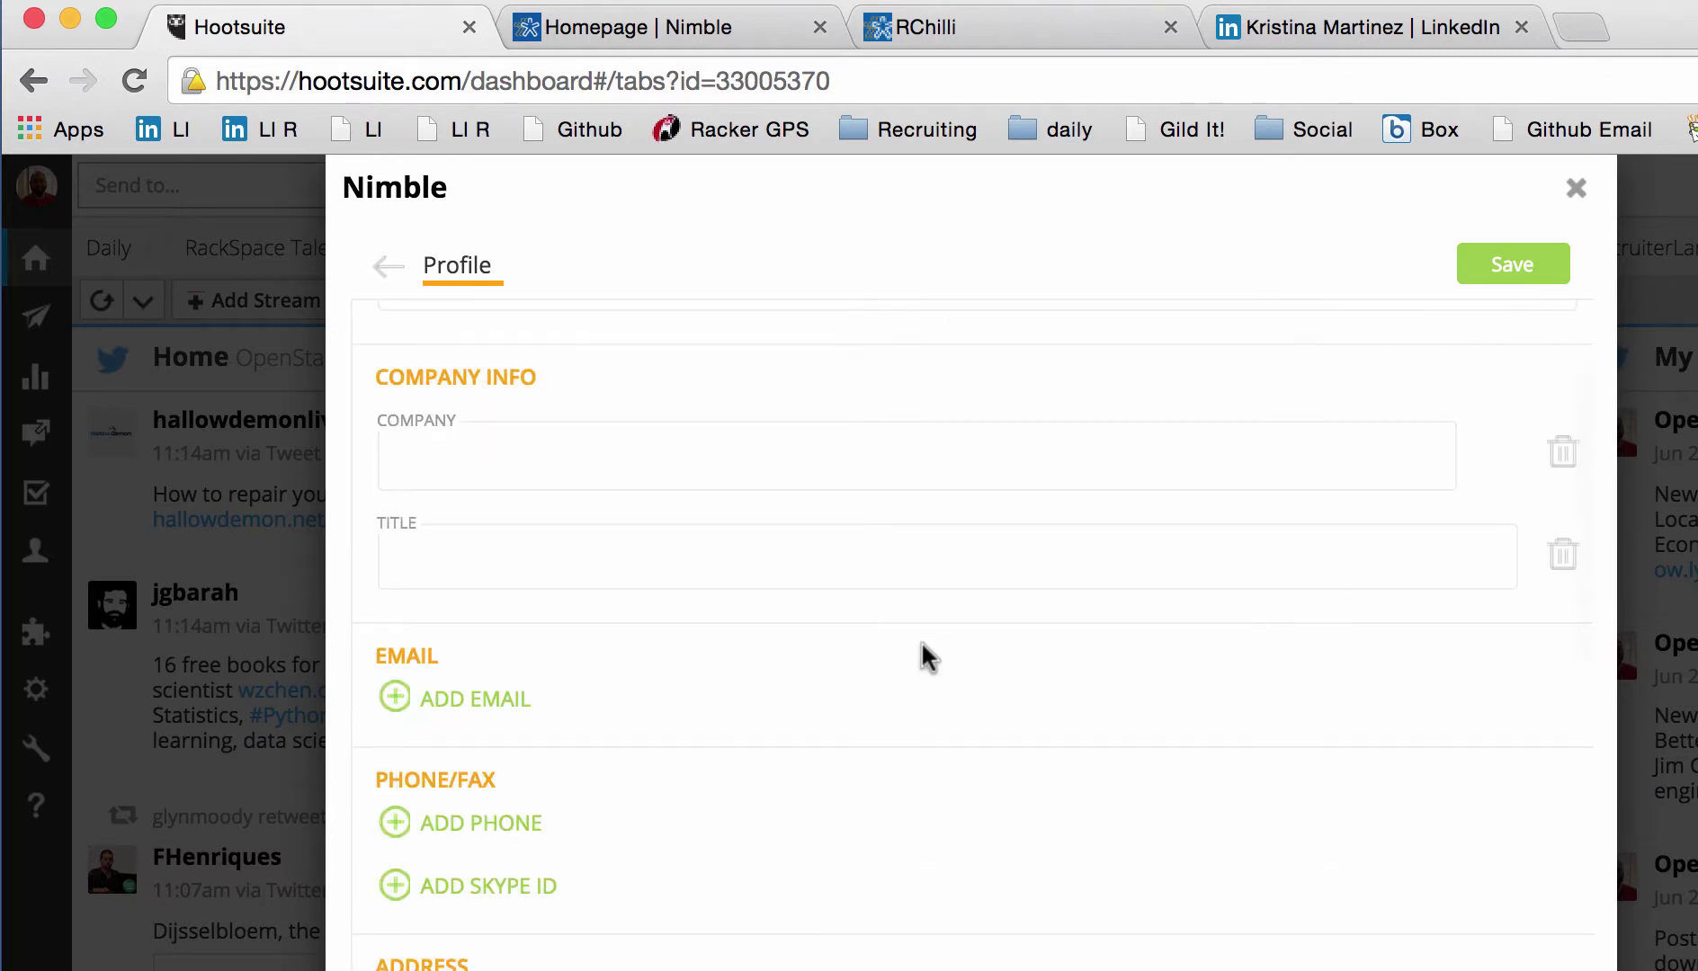
scroll(923, 645, down, 5)
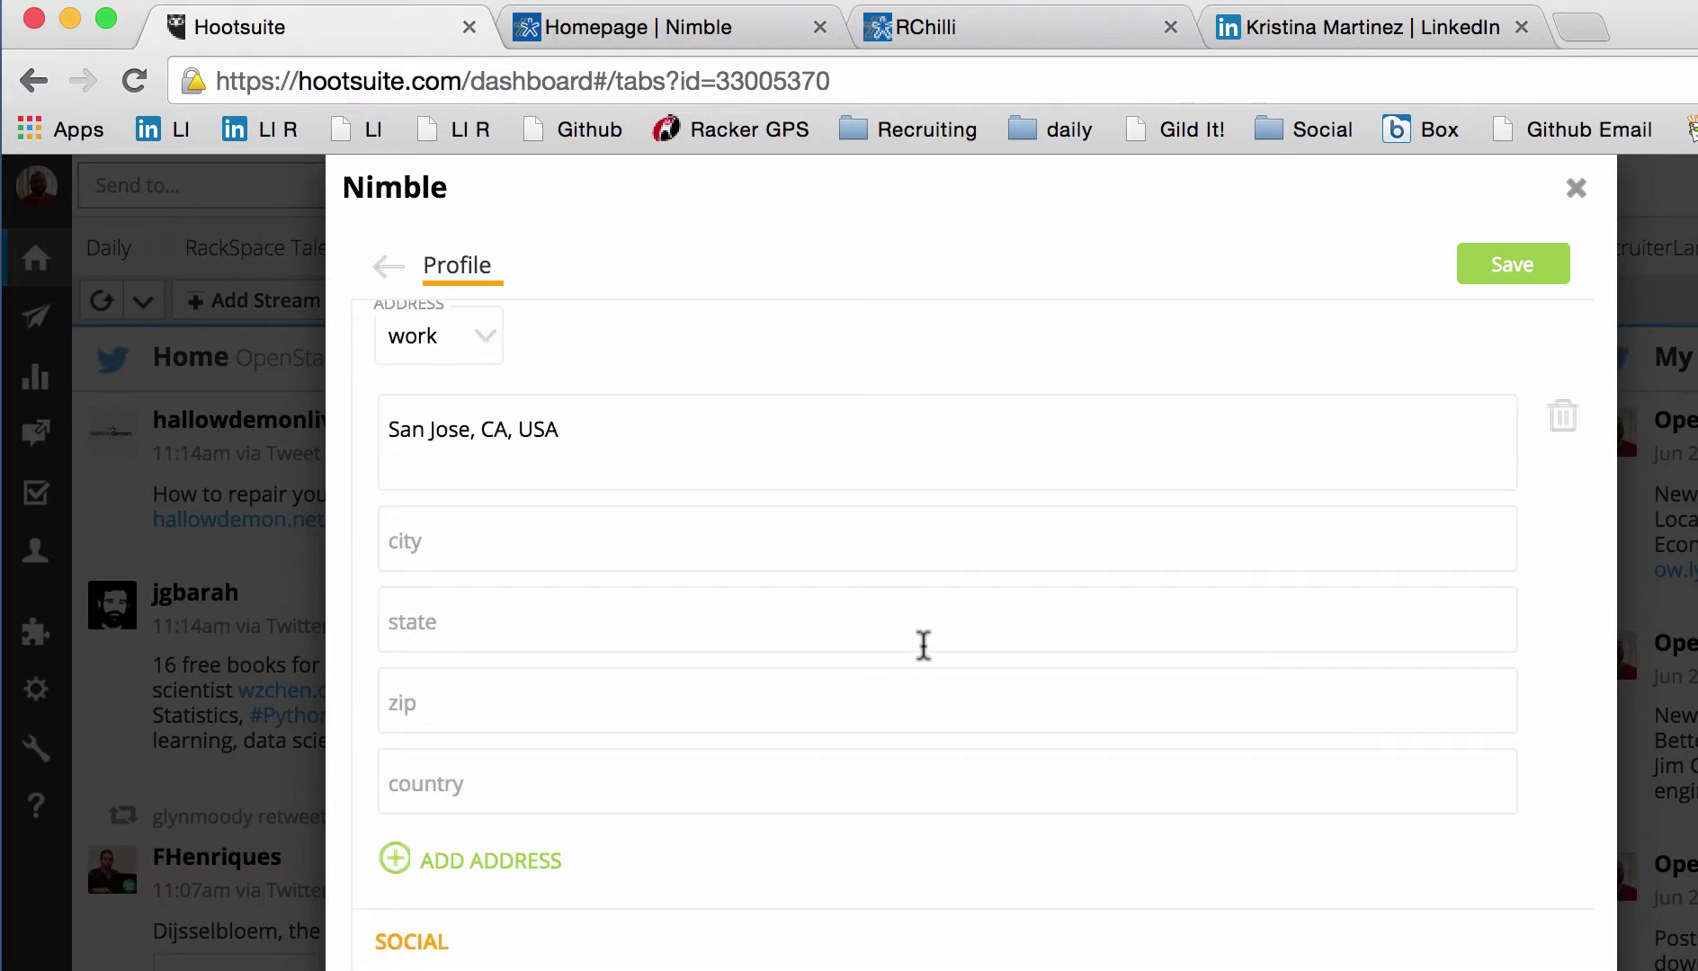
scroll(921, 650, down, 5)
scroll(922, 655, up, 15)
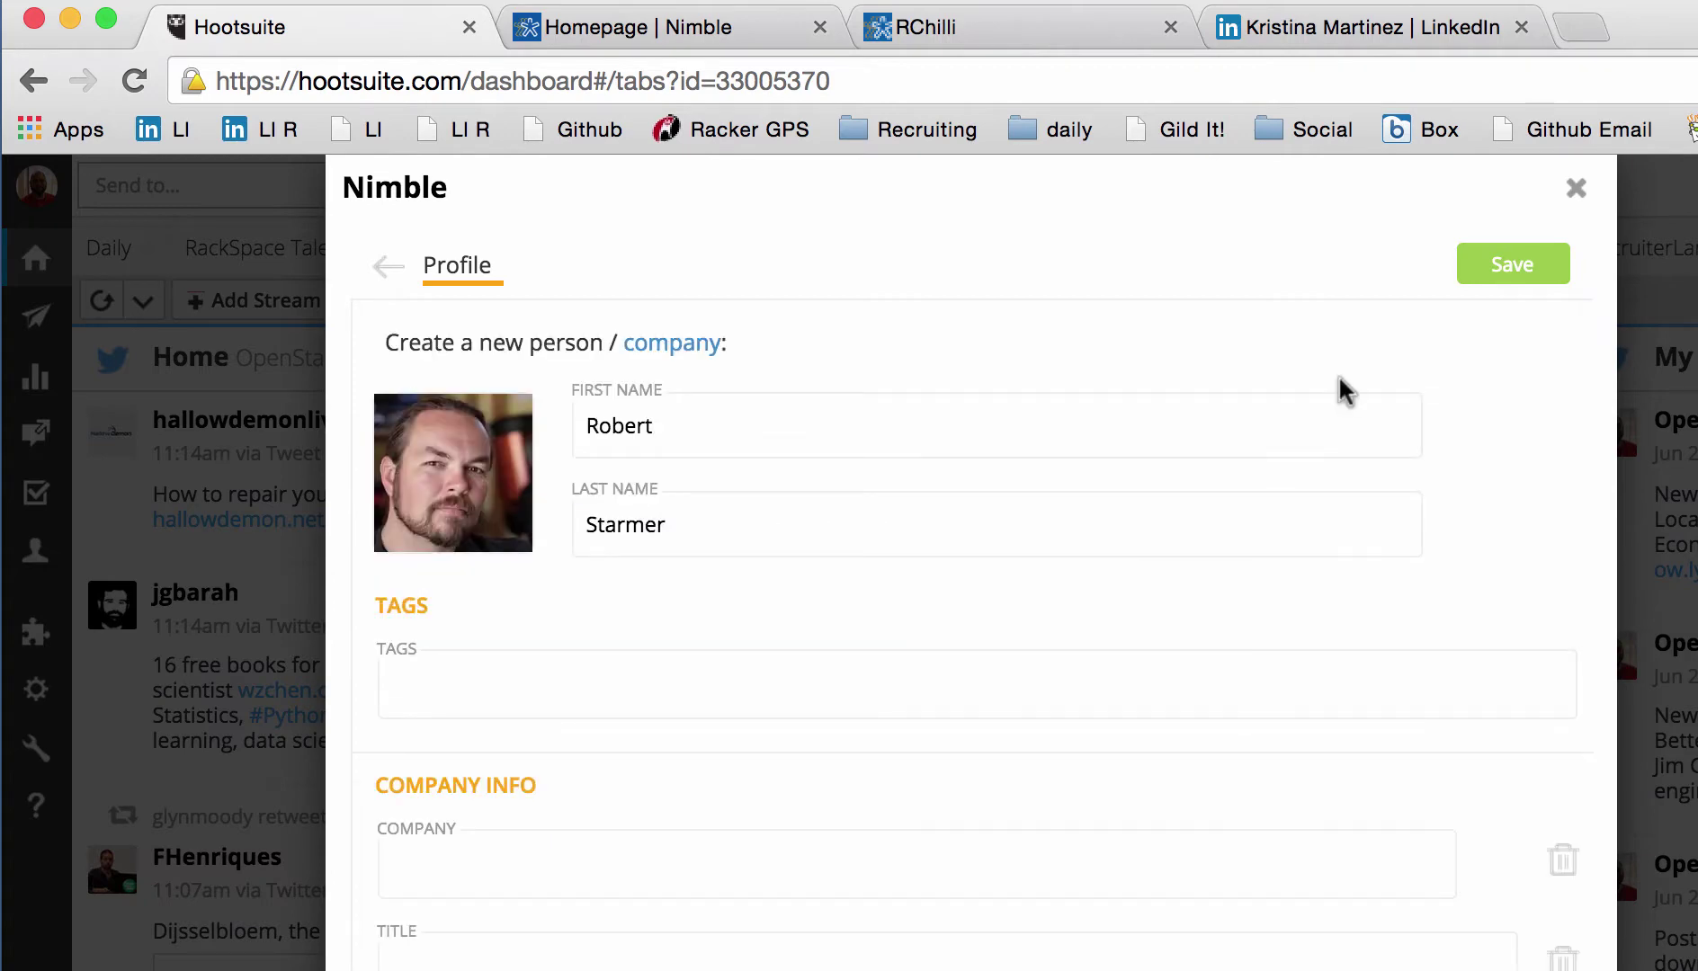
click(1485, 272)
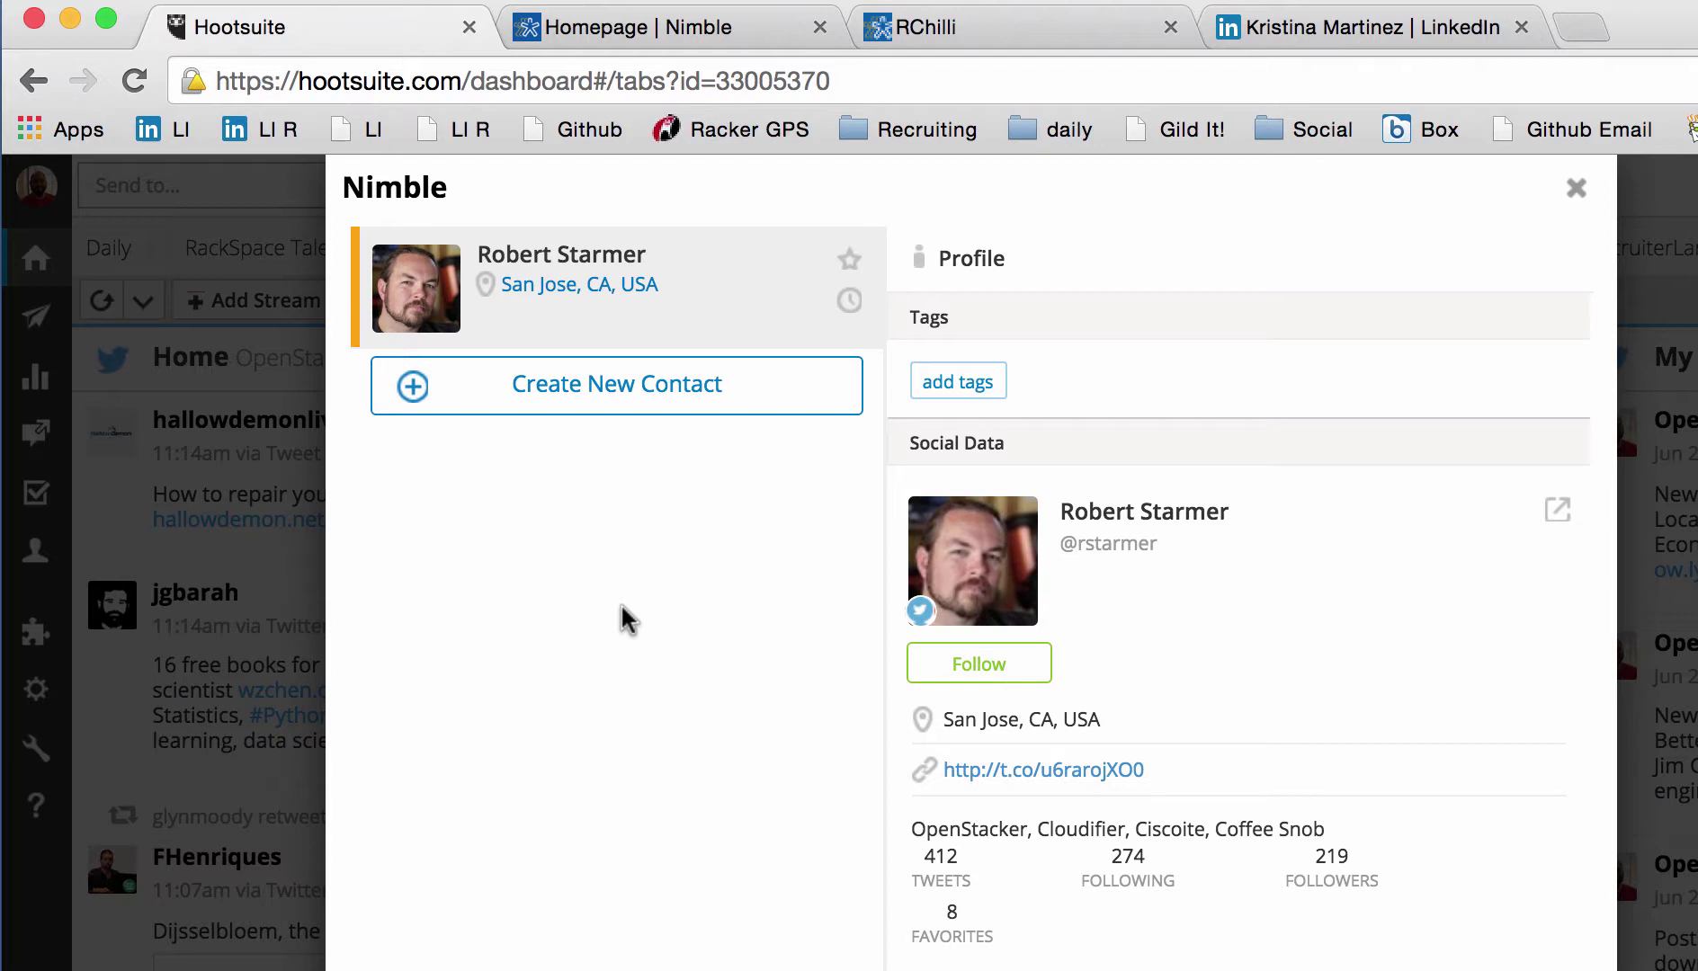
Step: In Nimble, search contacts for the tweeter's name and open the newly saved contact
click(649, 27)
click(769, 200)
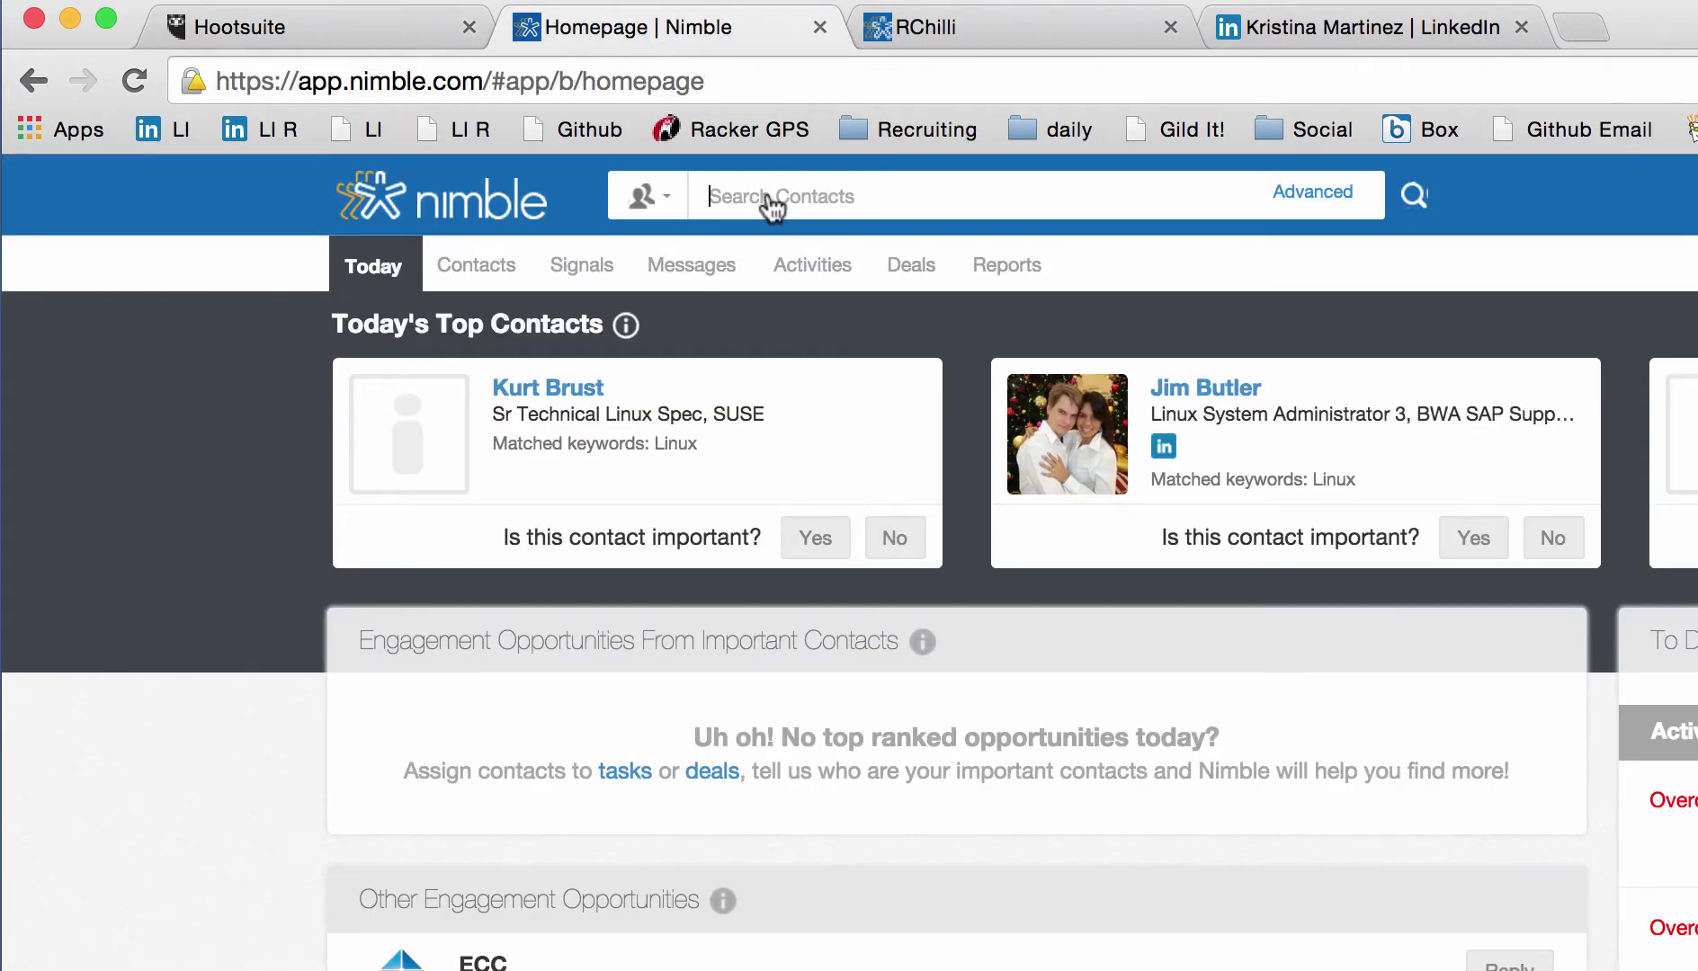
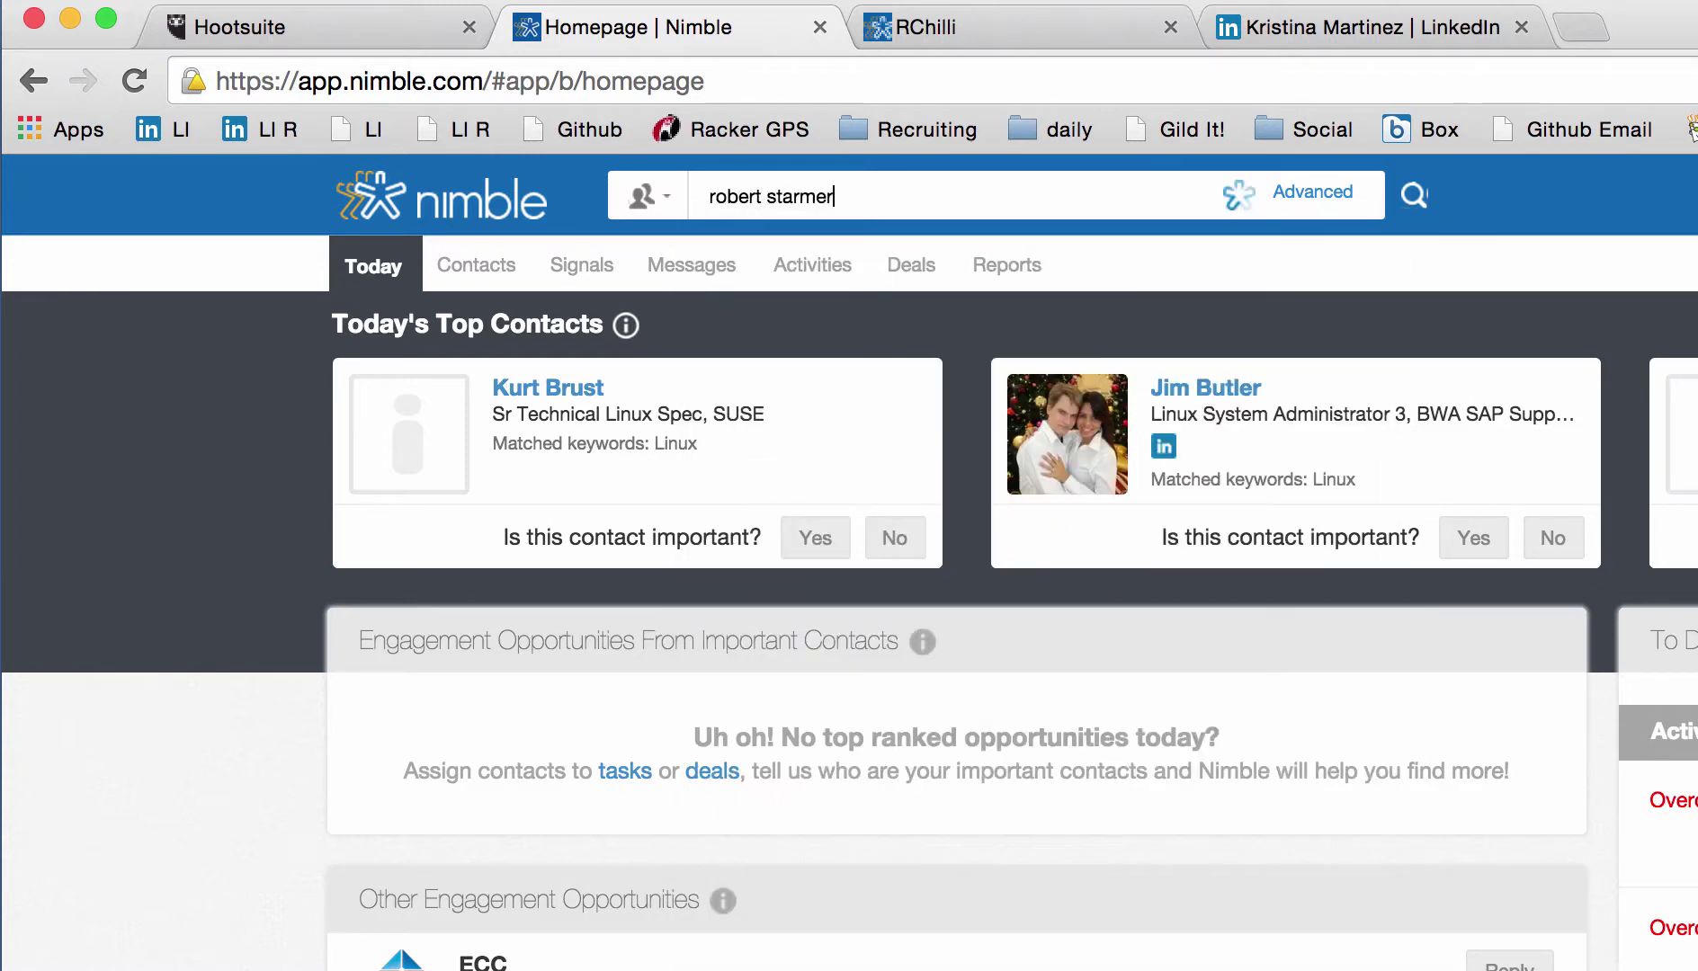
click(761, 397)
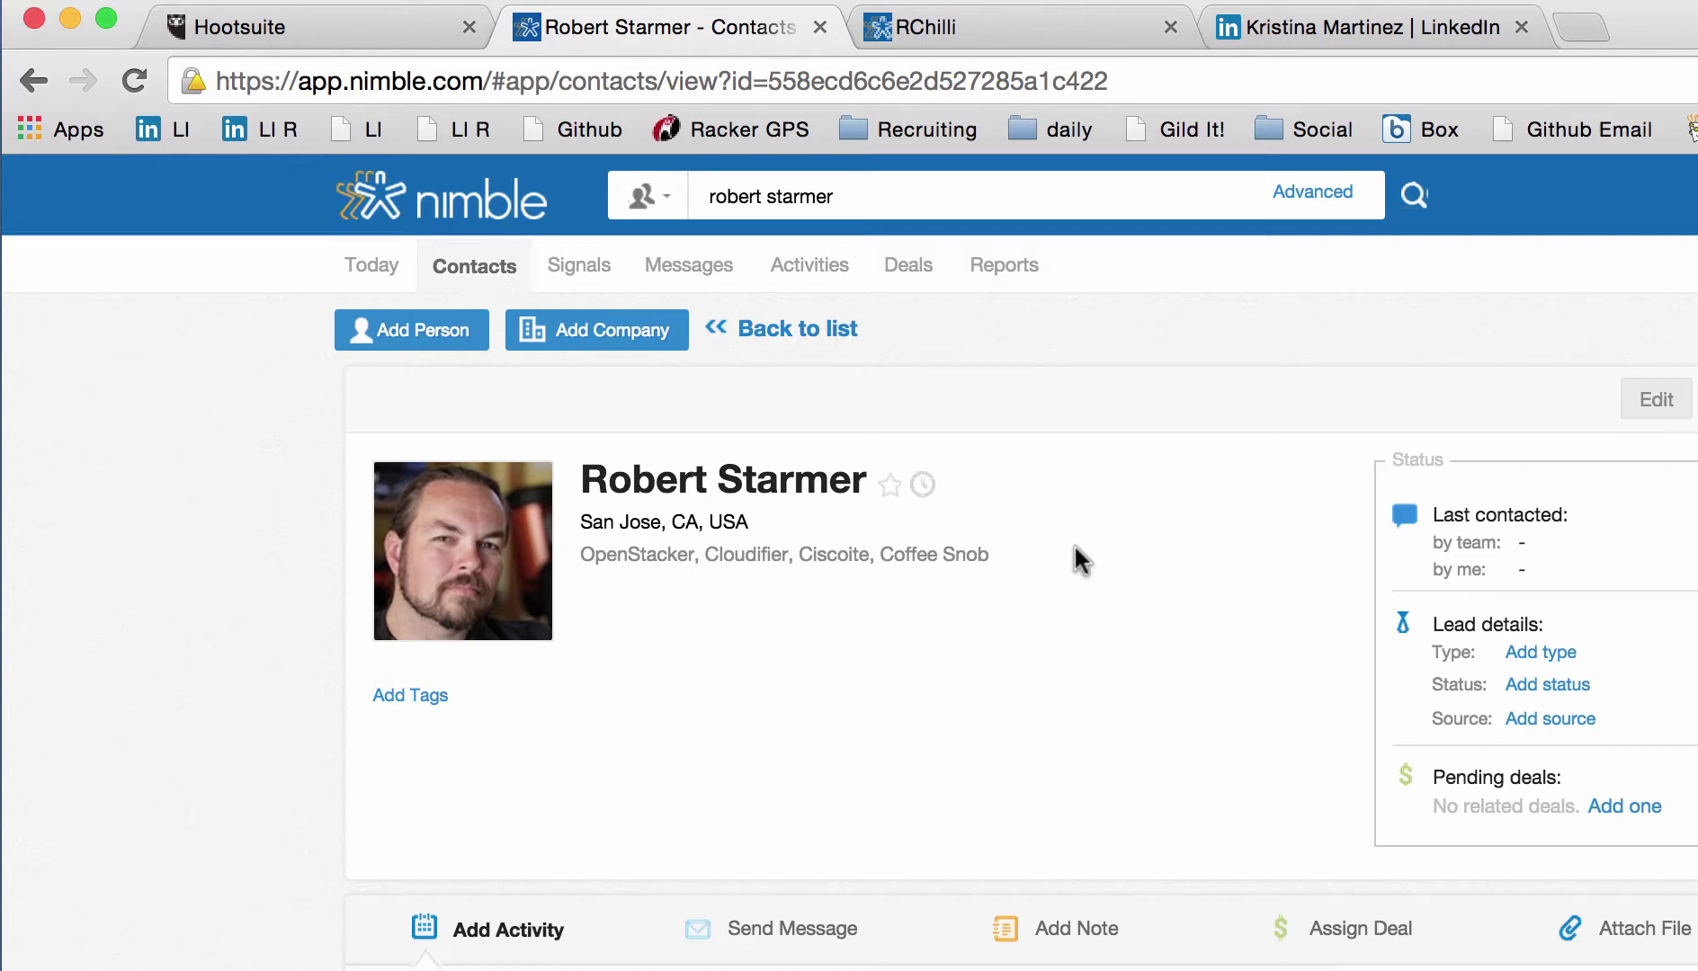
Step: Scroll through the contact page to review location, bio, Twitter, Facebook and Smart Summary
scroll(1075, 546, down, 5)
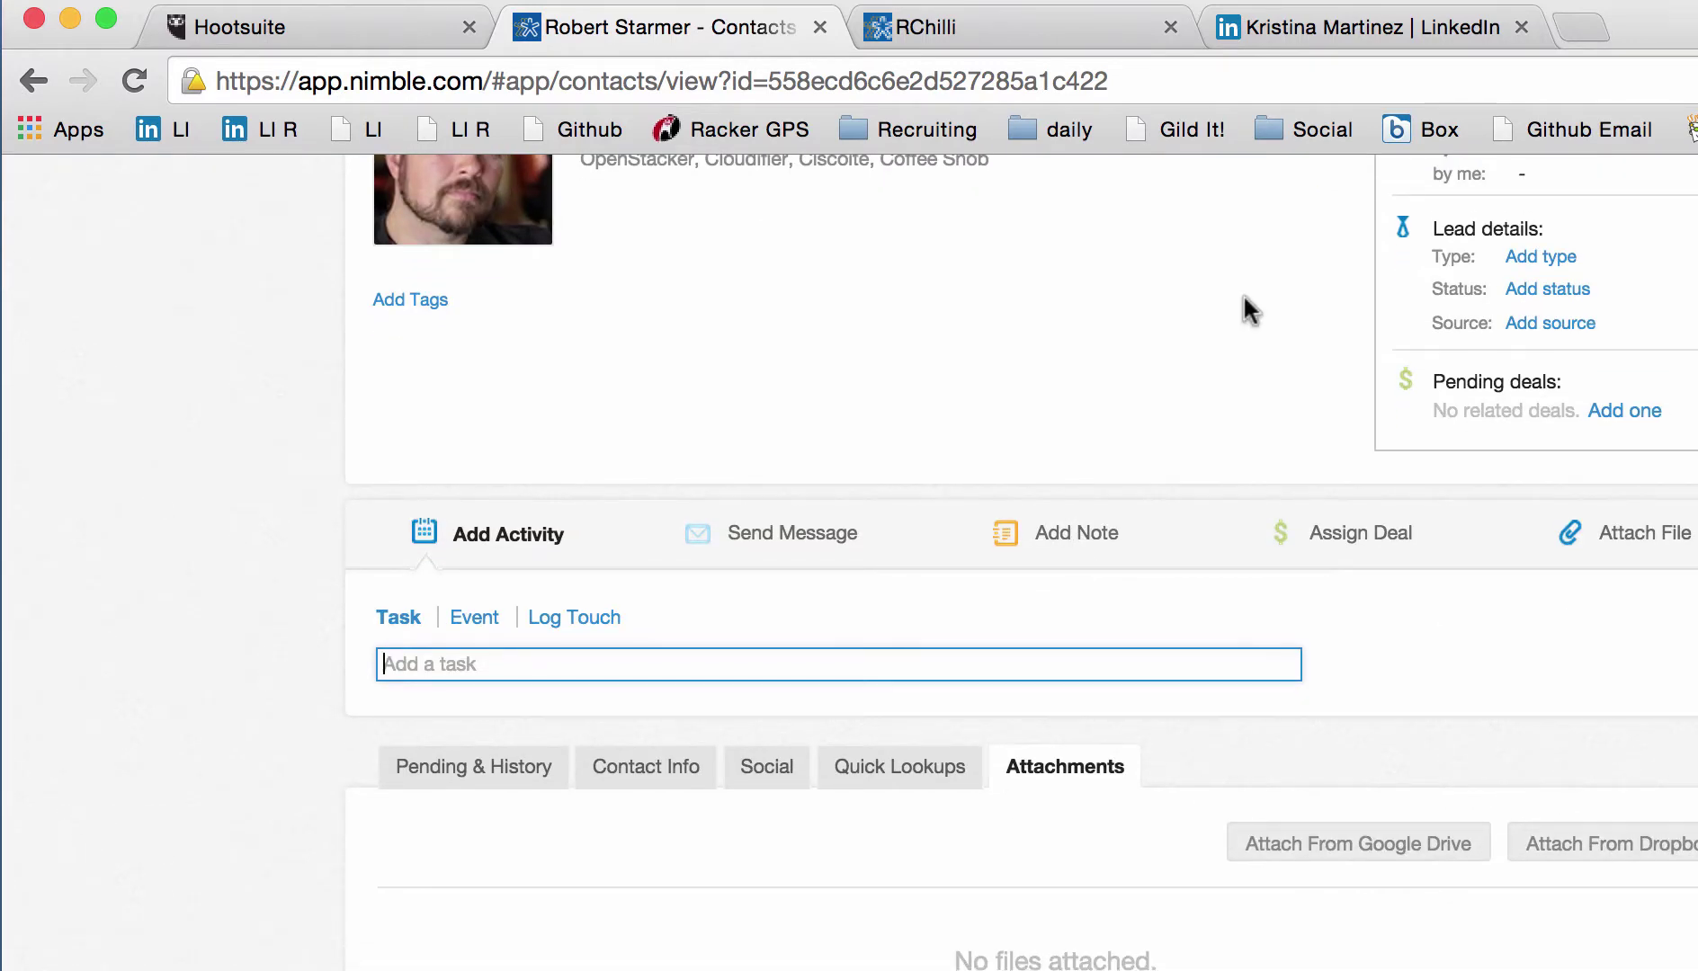
scroll(1243, 293, up, 5)
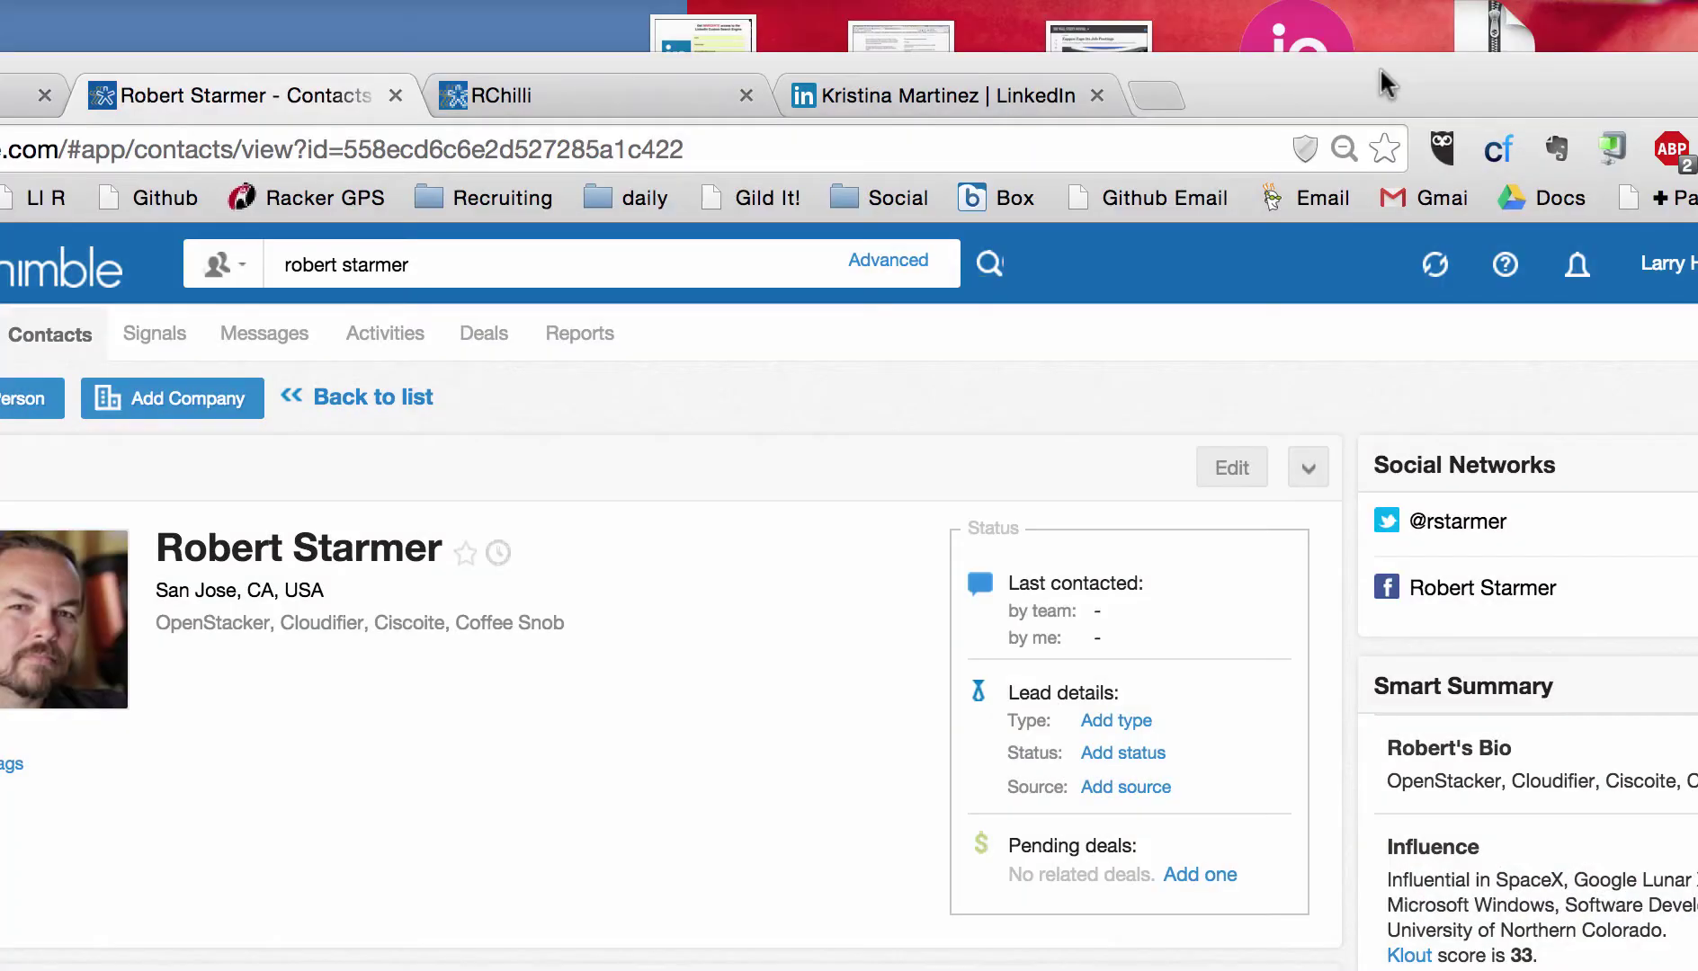
scroll(1535, 506, down, 5)
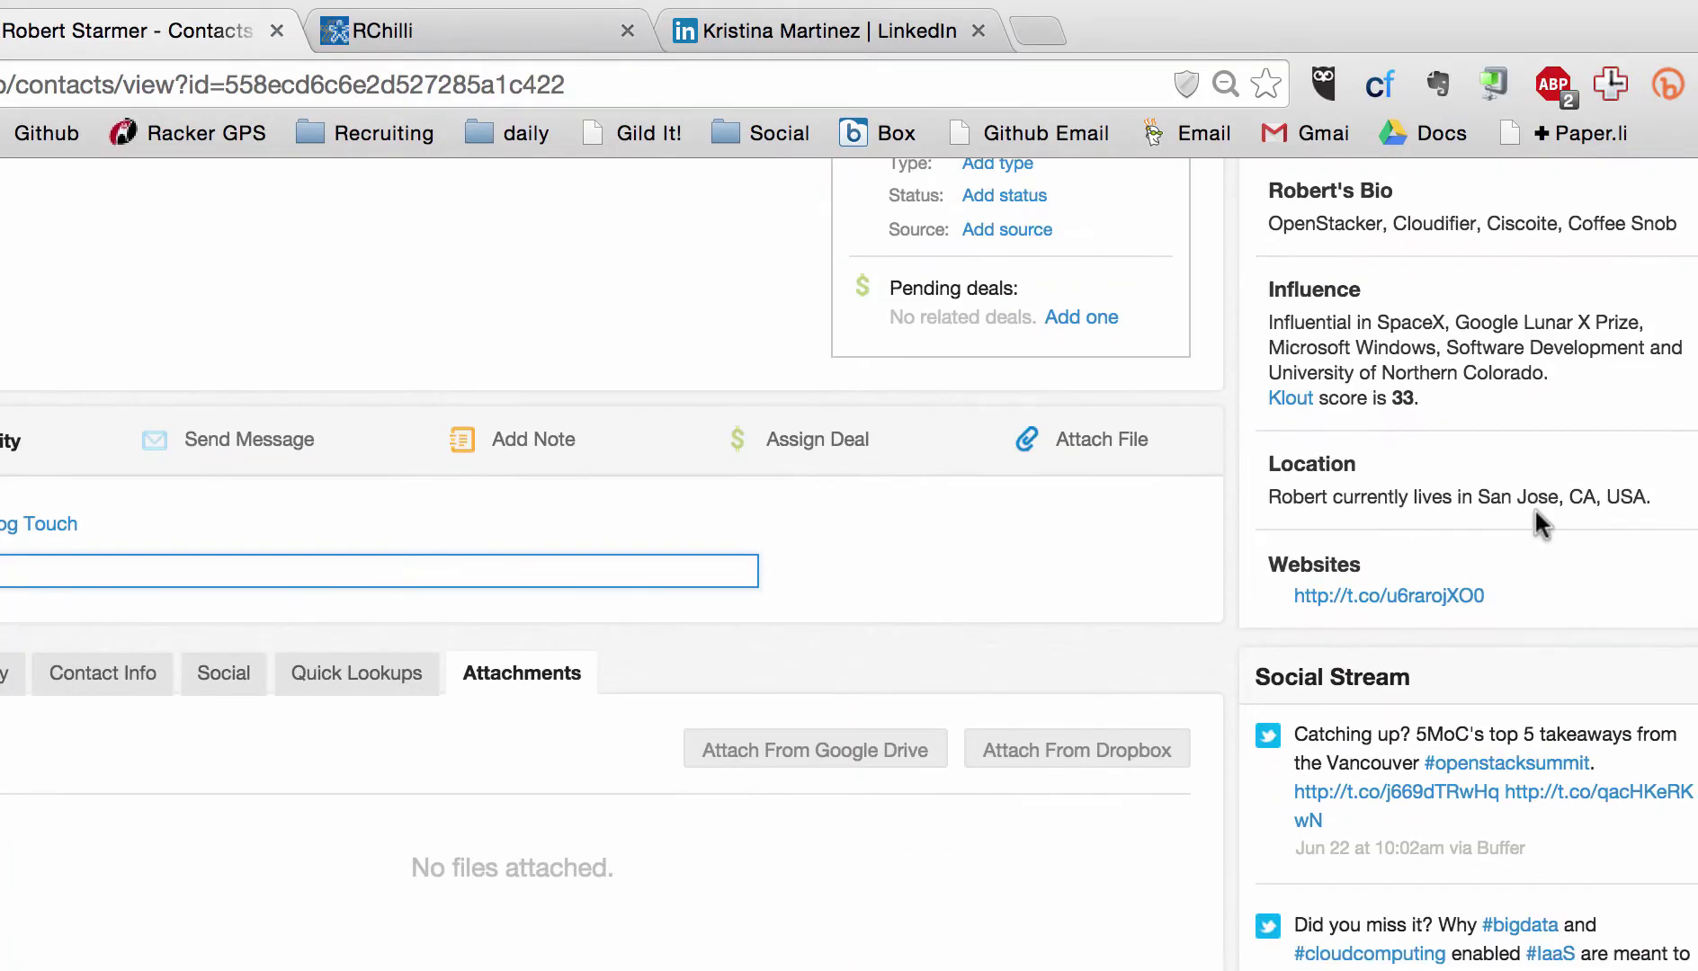
scroll(1535, 517, down, 1)
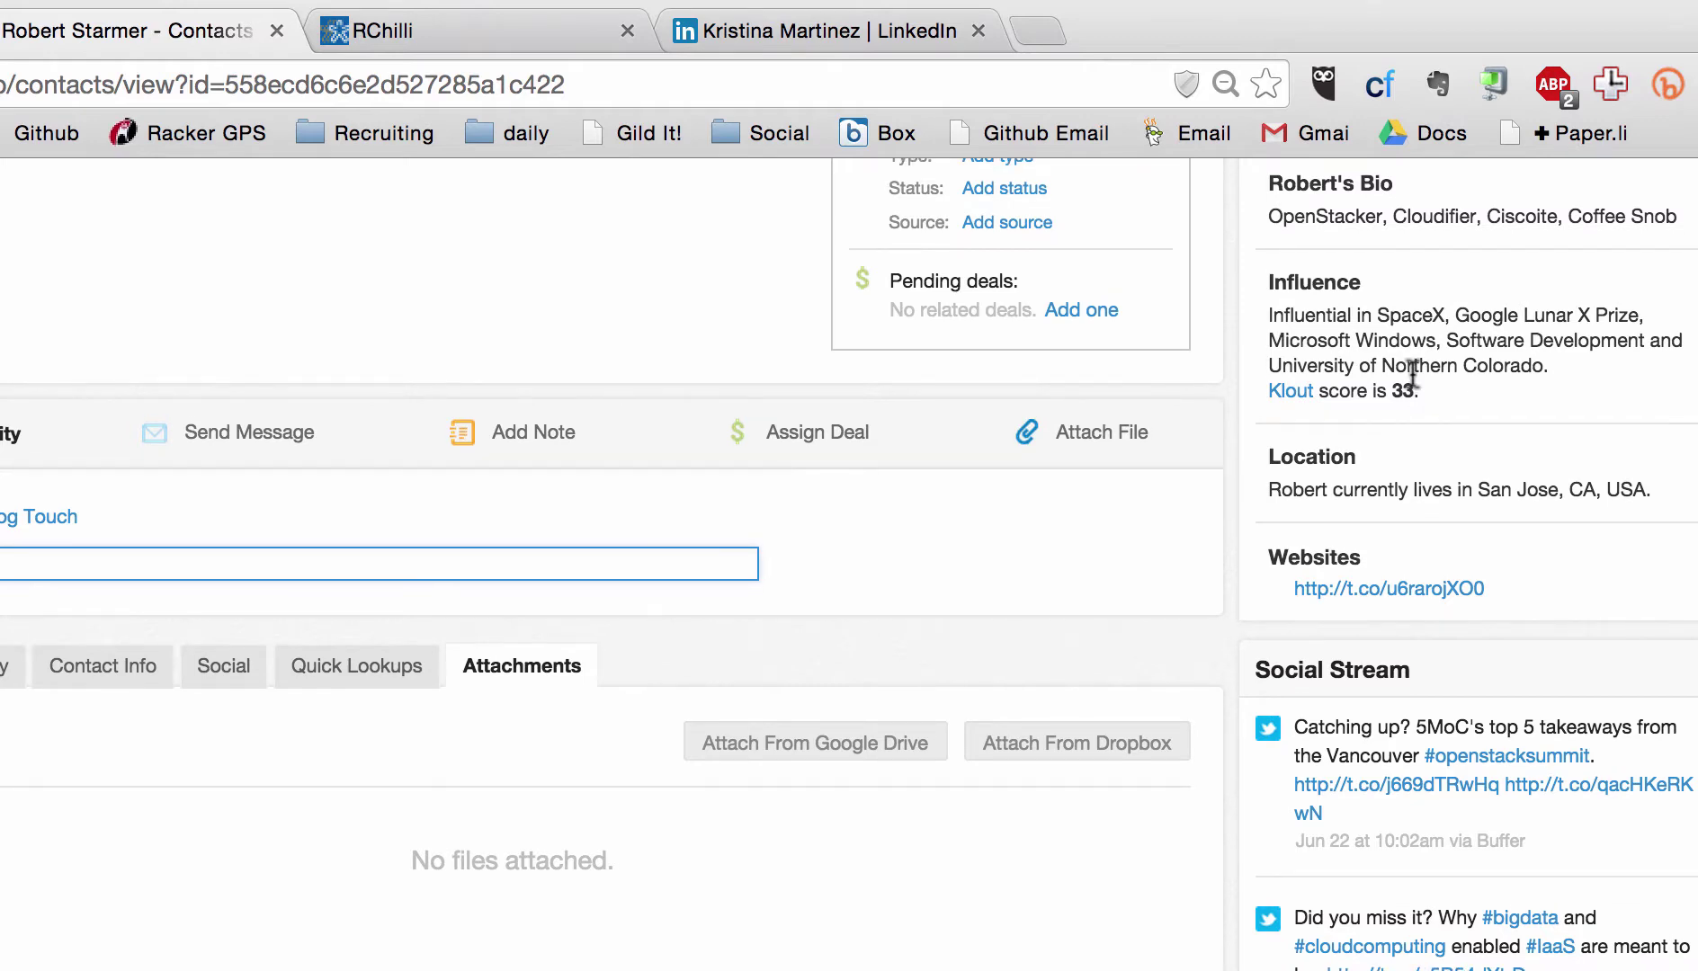
scroll(1412, 373, up, 4)
scroll(1434, 396, down, 1)
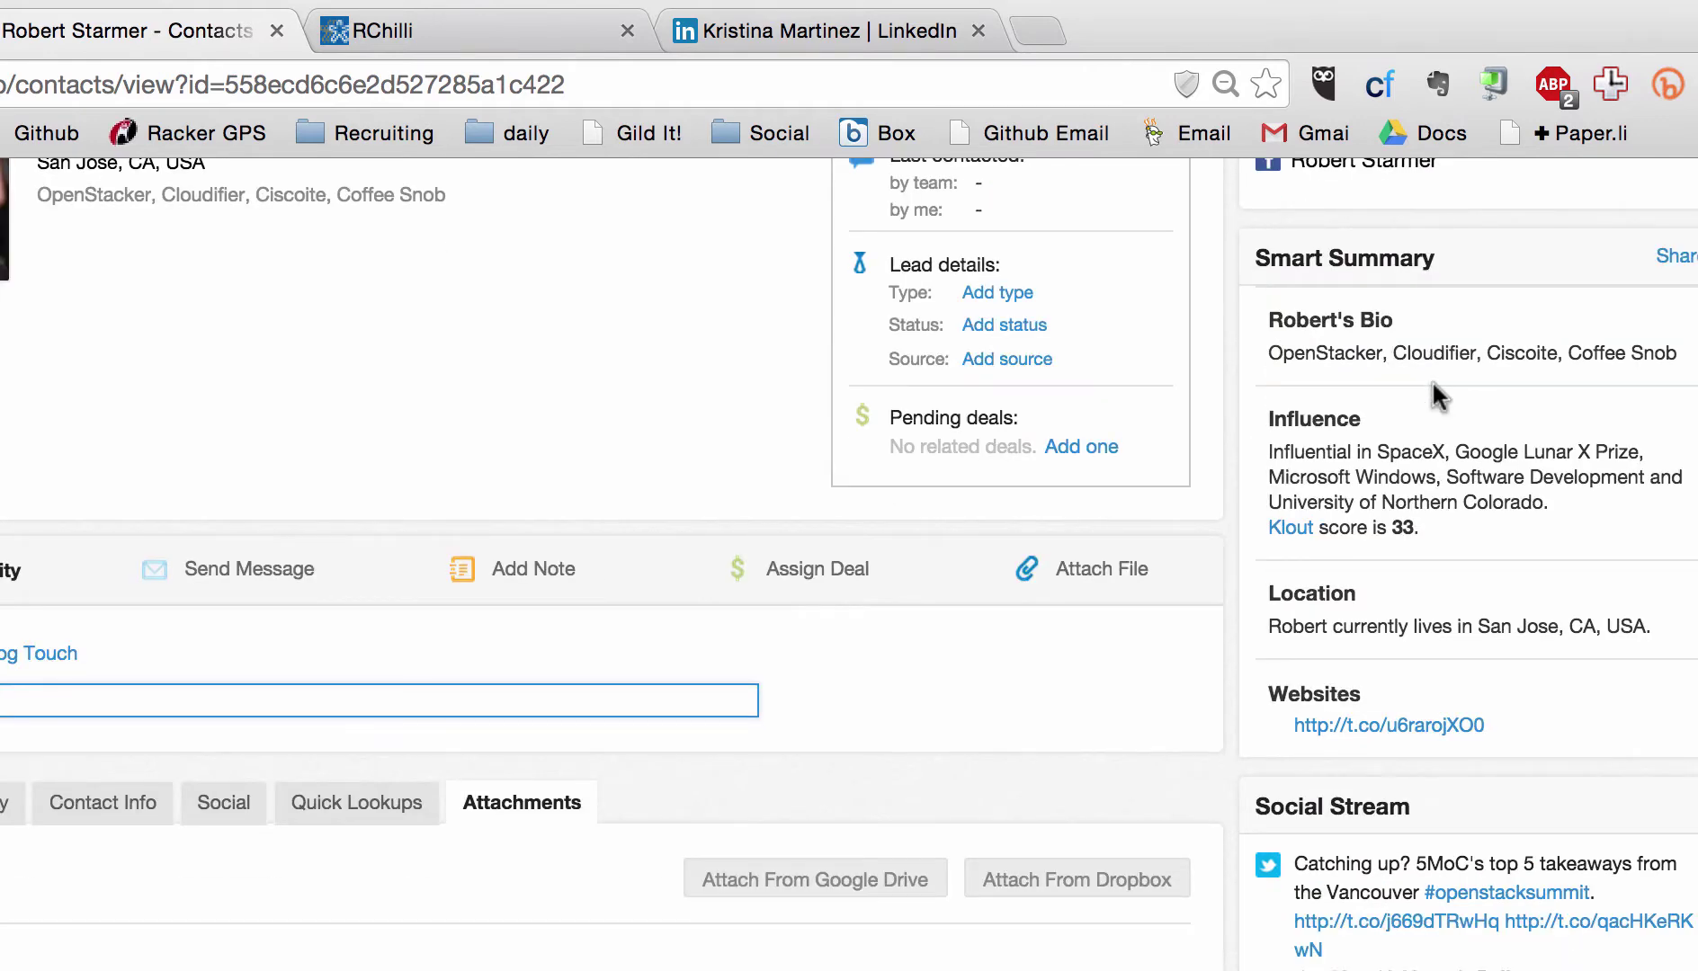
scroll(1434, 391, down, 3)
scroll(1413, 578, up, 7)
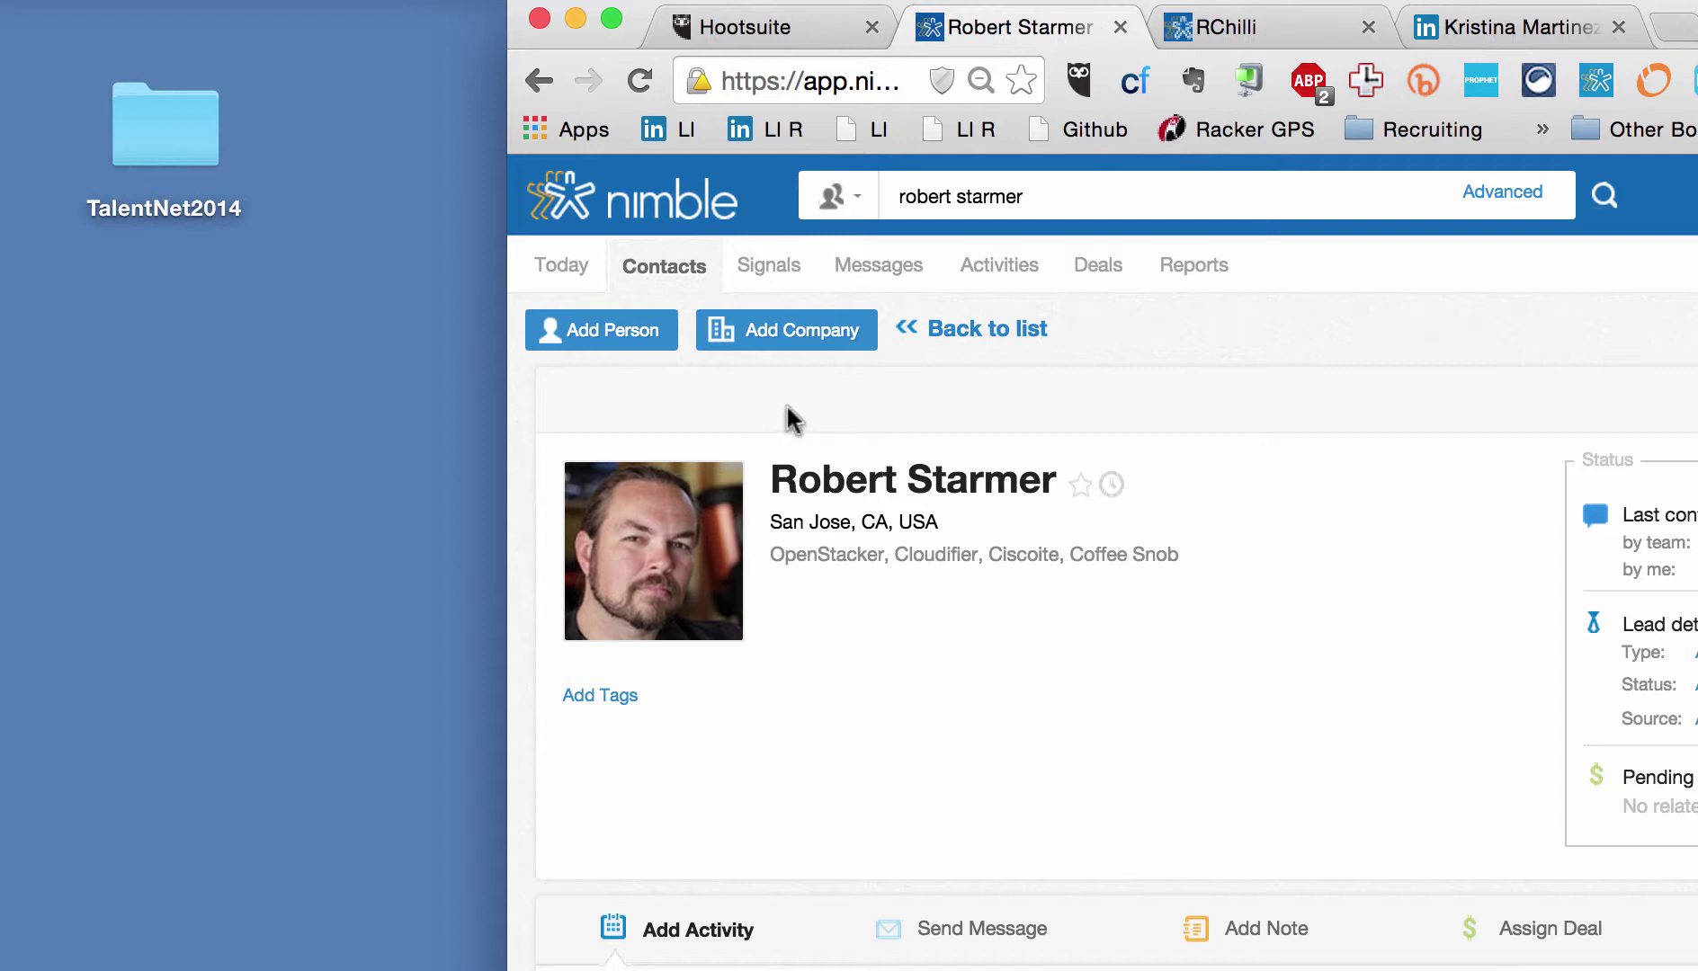
Step: Widen the browser window and show the contact's Dropbox and Google Drive attach-file options
key(alt+super+c)
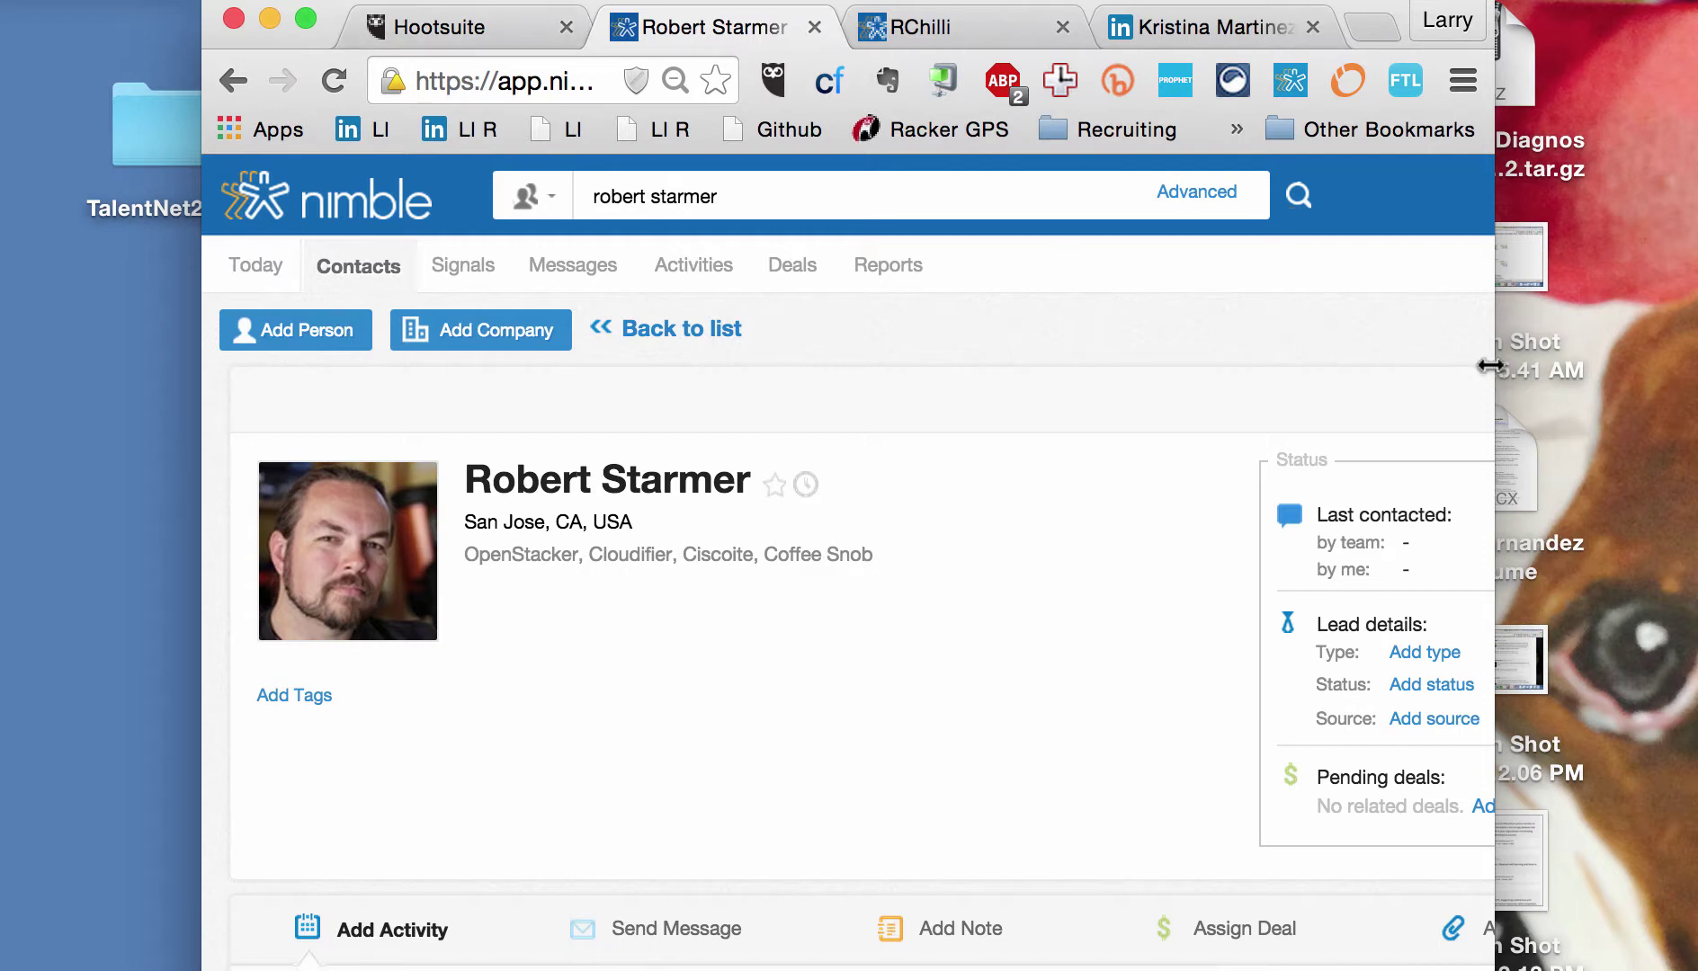
double_click(1489, 365)
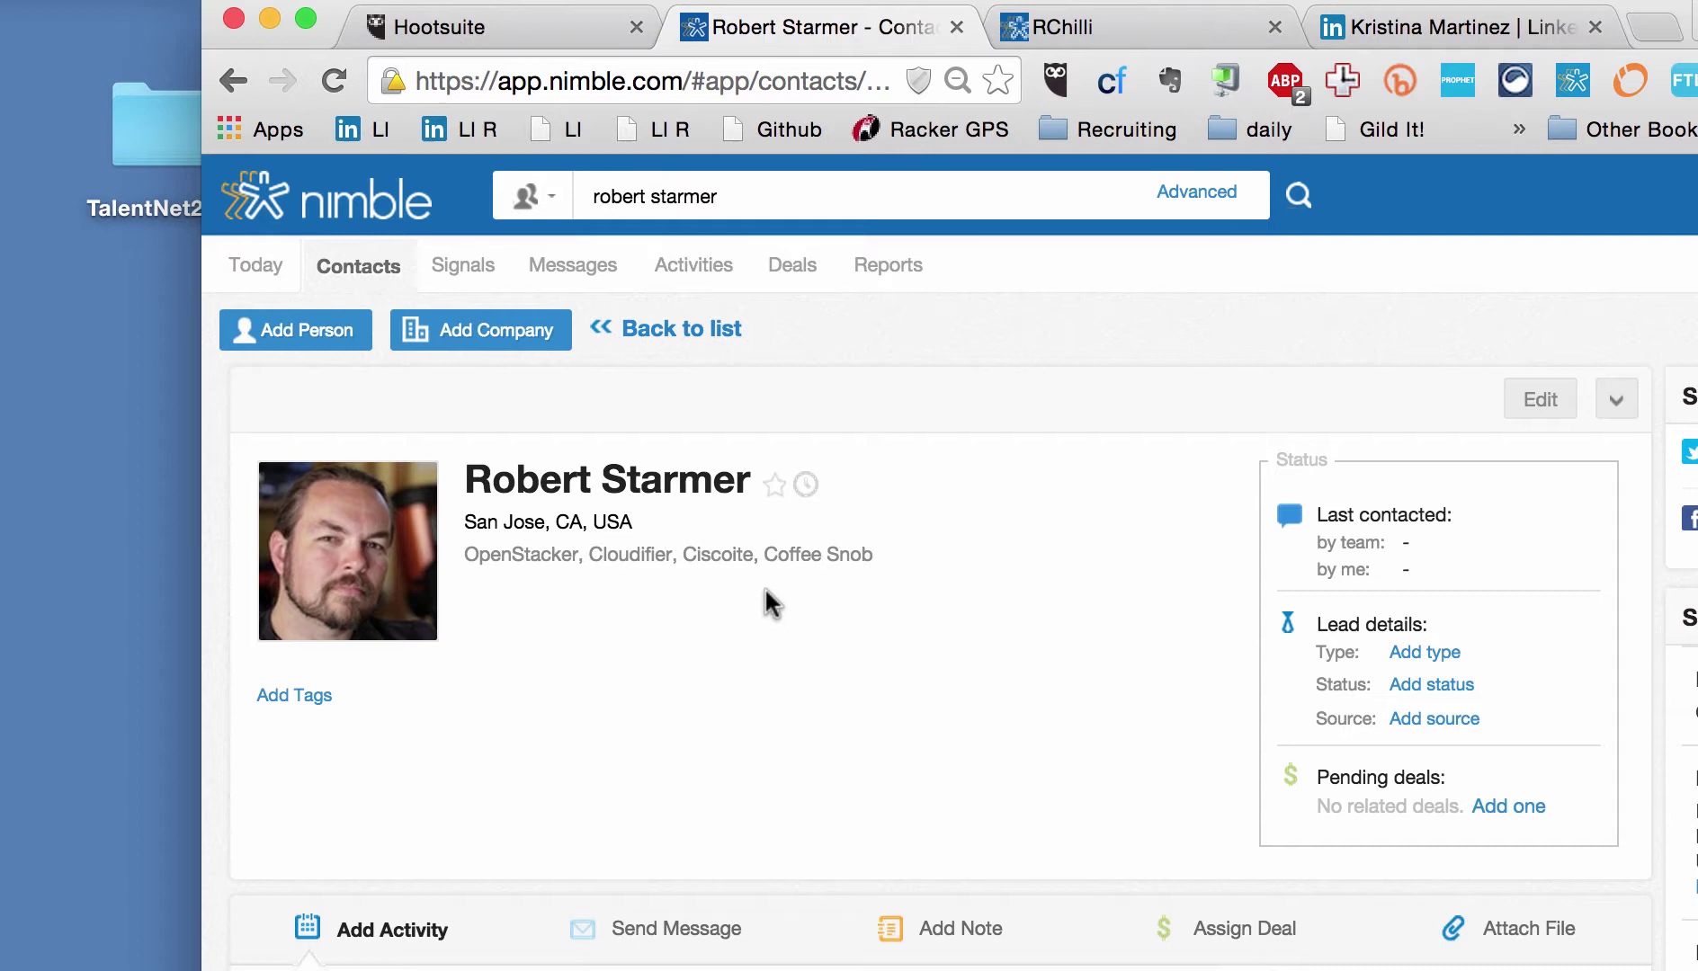
scroll(764, 600, down, 3)
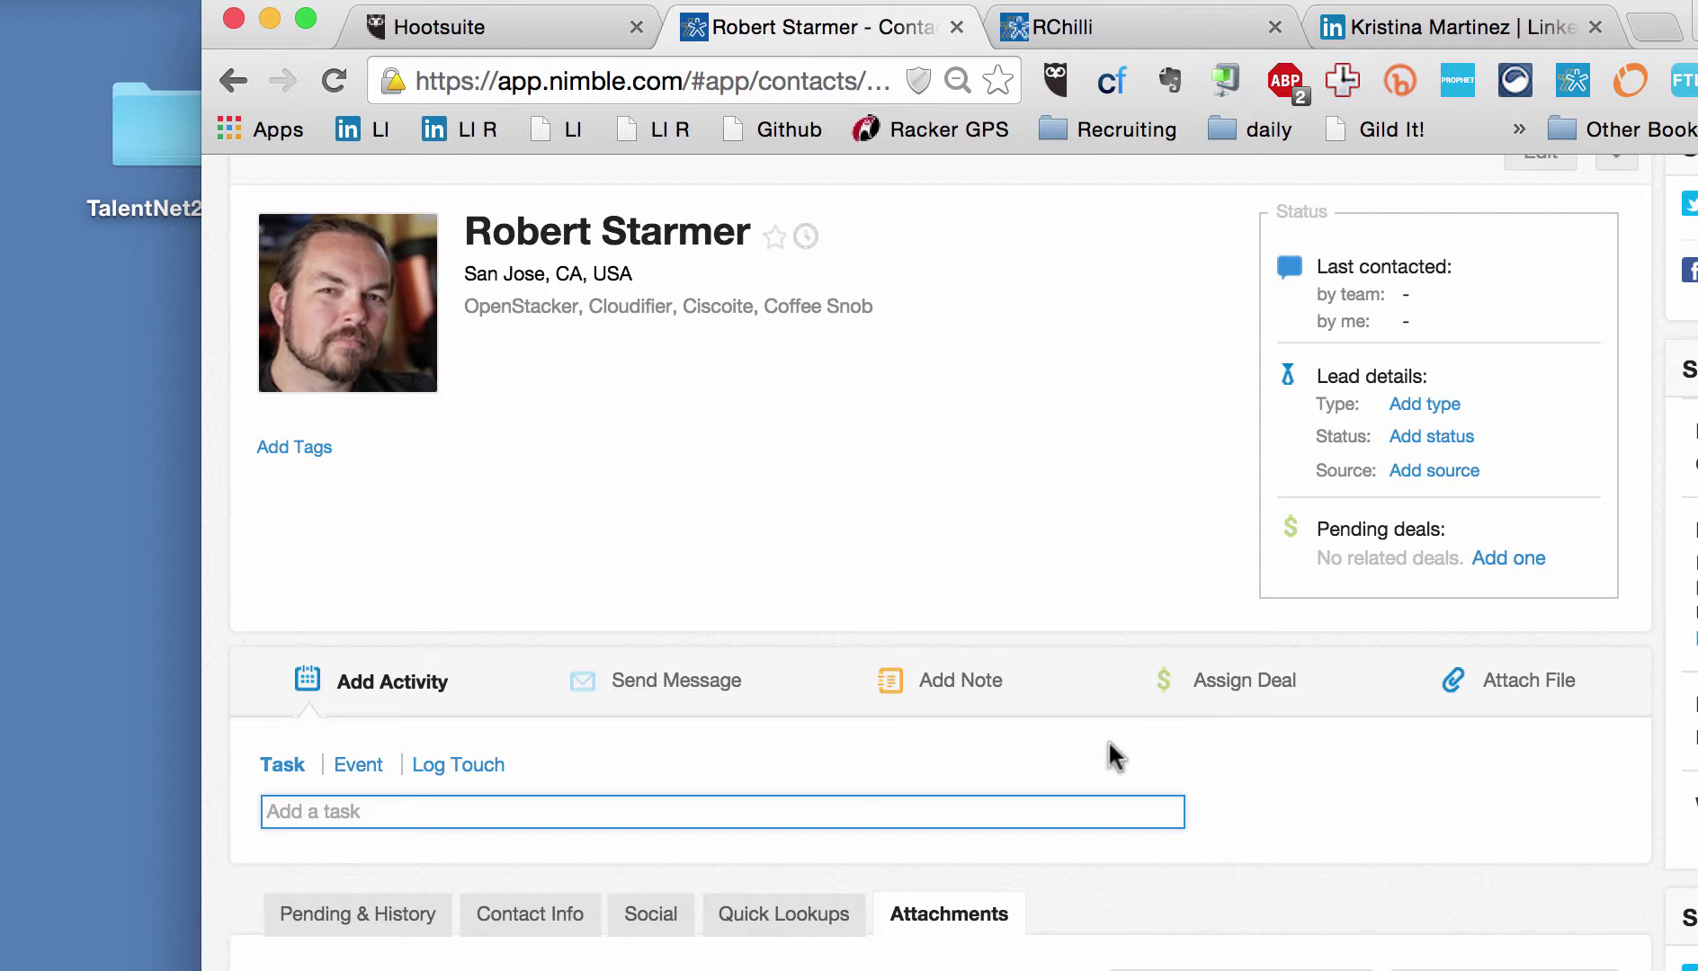
click(1529, 683)
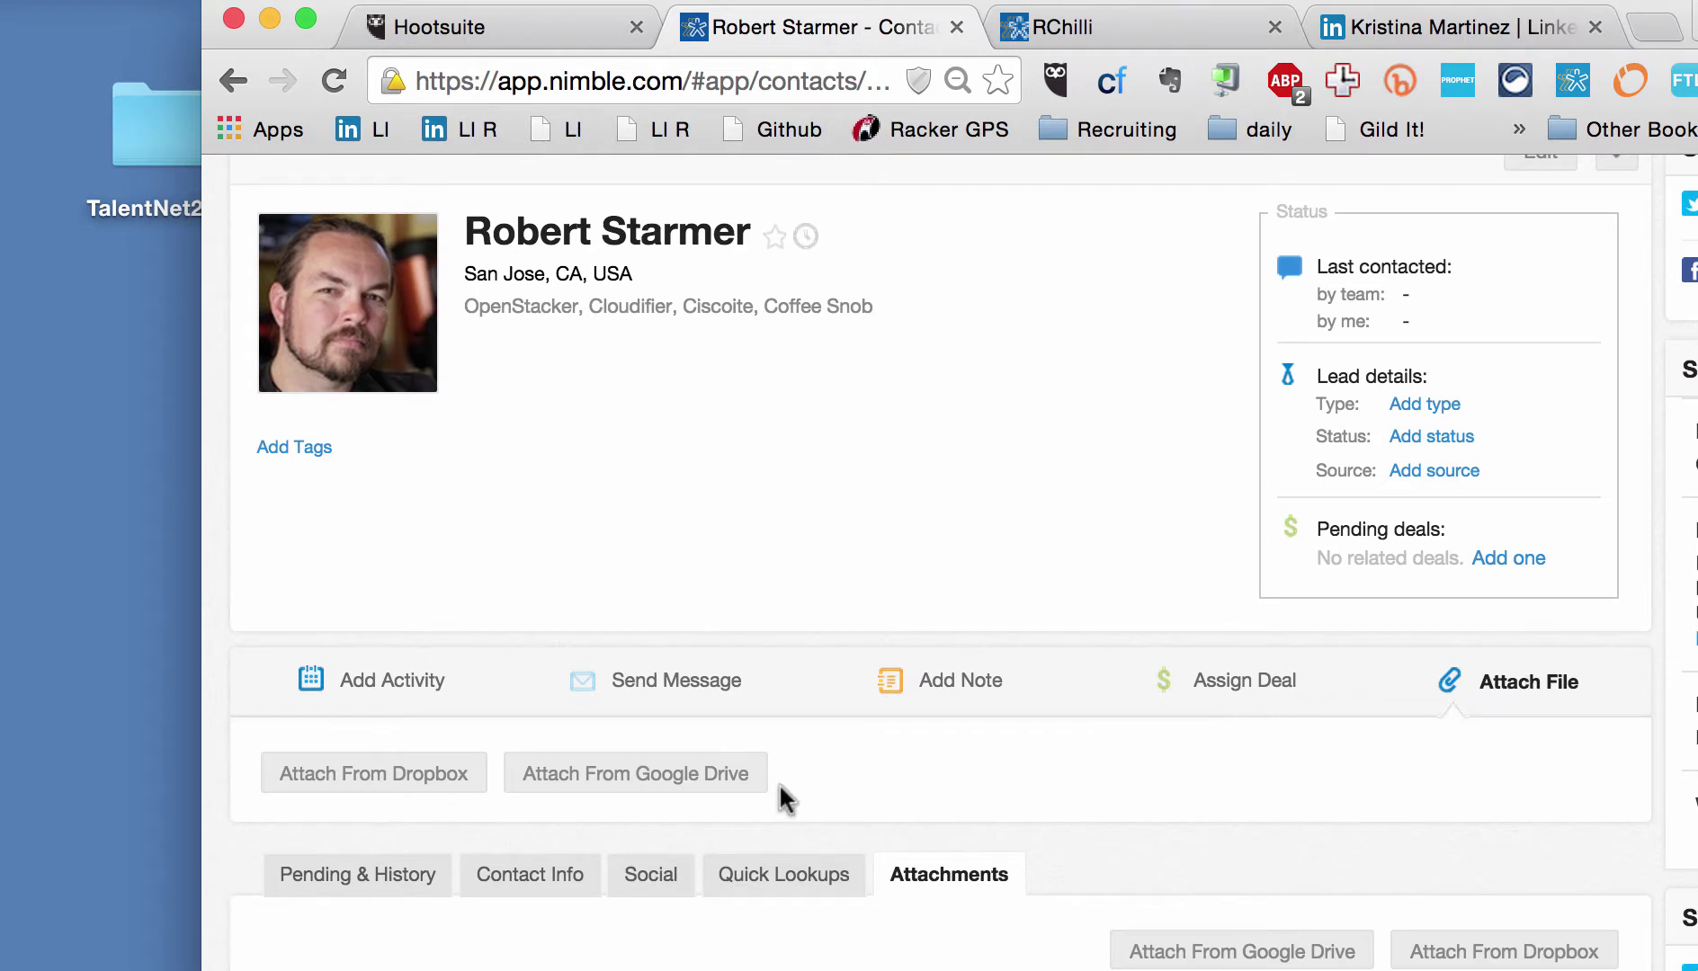
scroll(1091, 761, up, 3)
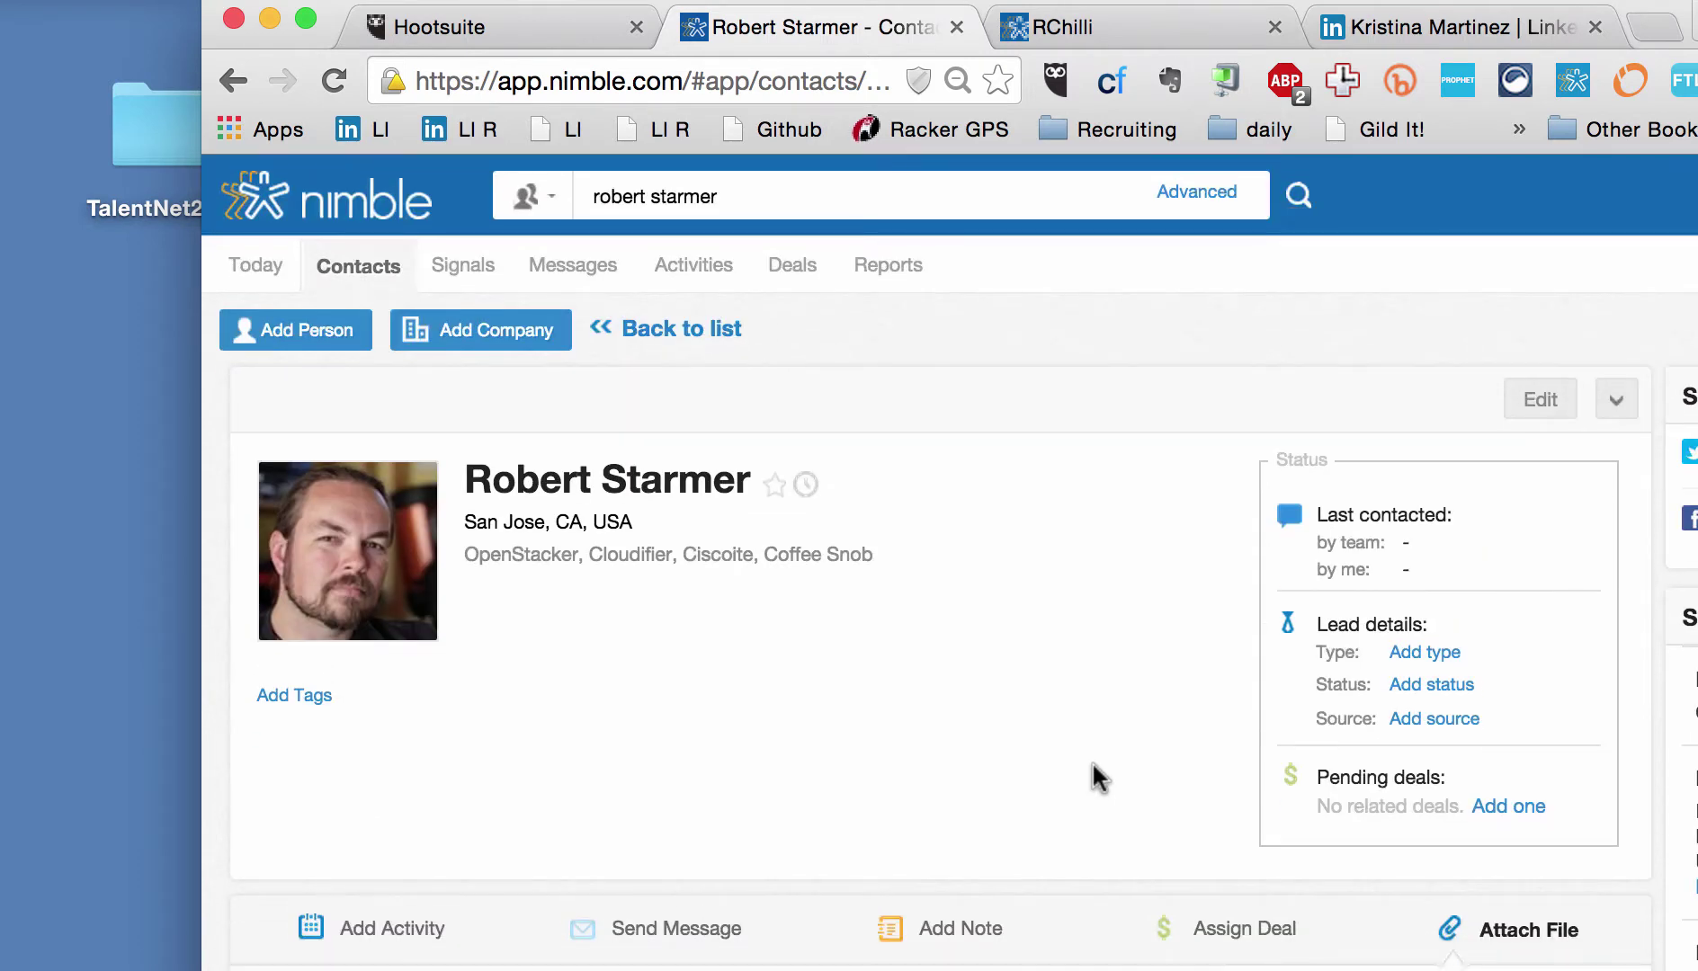
Step: Look over the RChilli resume-parser integration page in the Nimble marketplace
click(1124, 29)
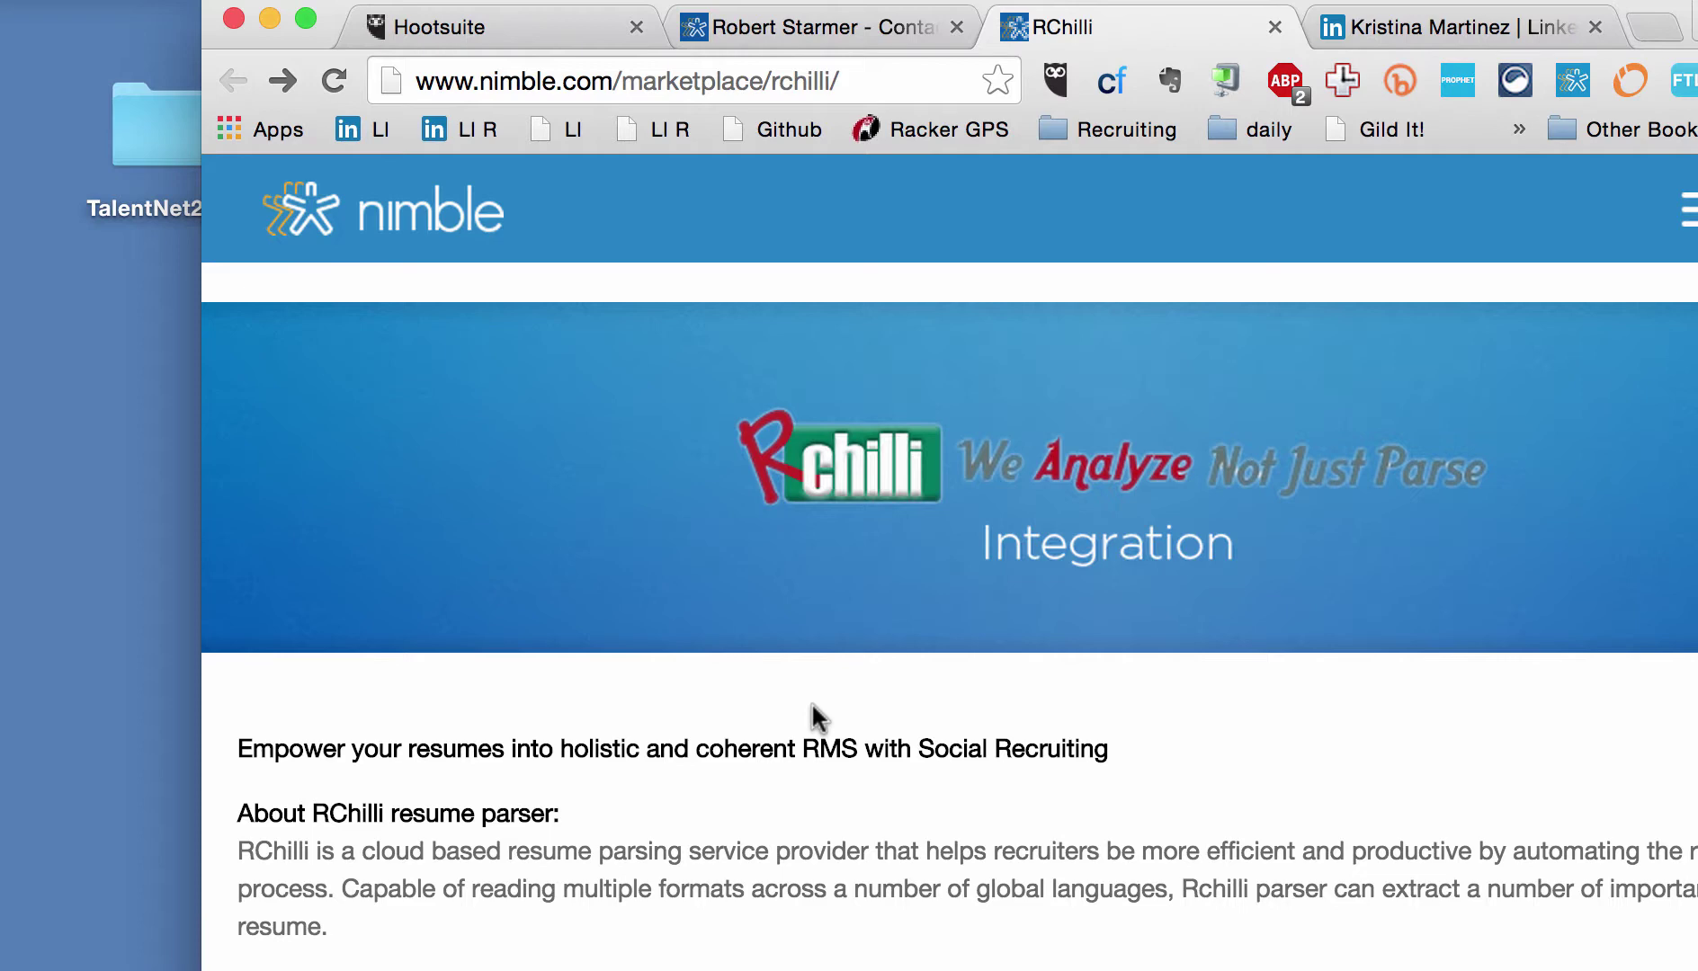
scroll(812, 702, down, 10)
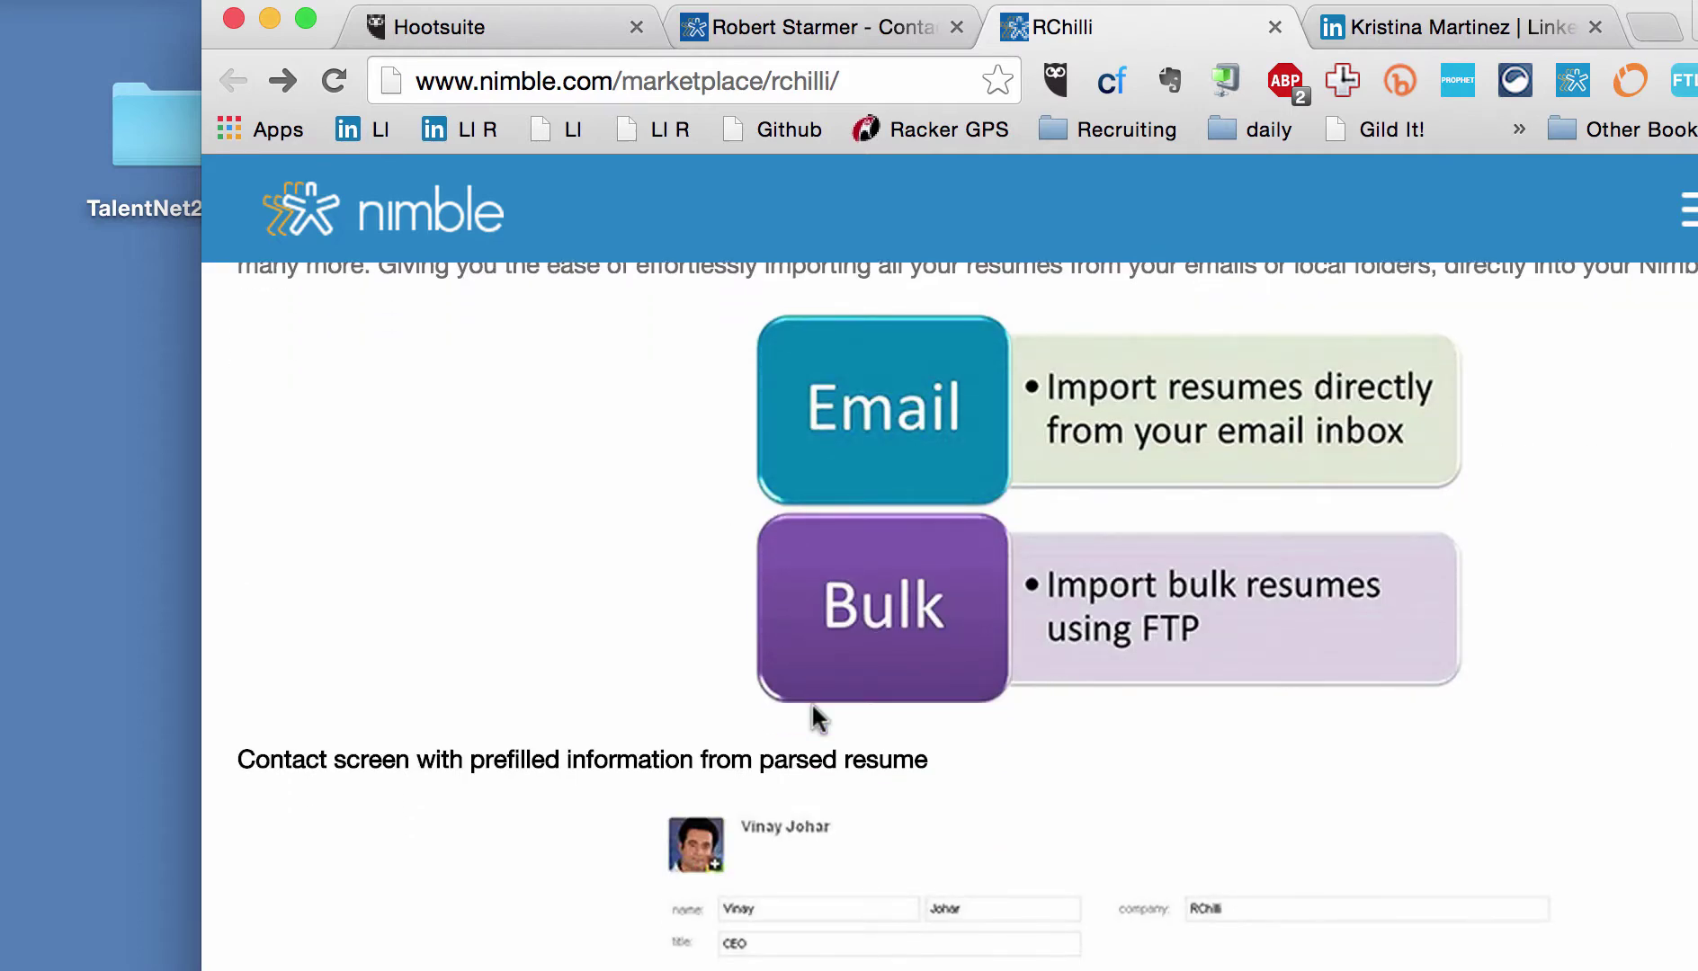
scroll(812, 707, down, 7)
scroll(812, 707, up, 15)
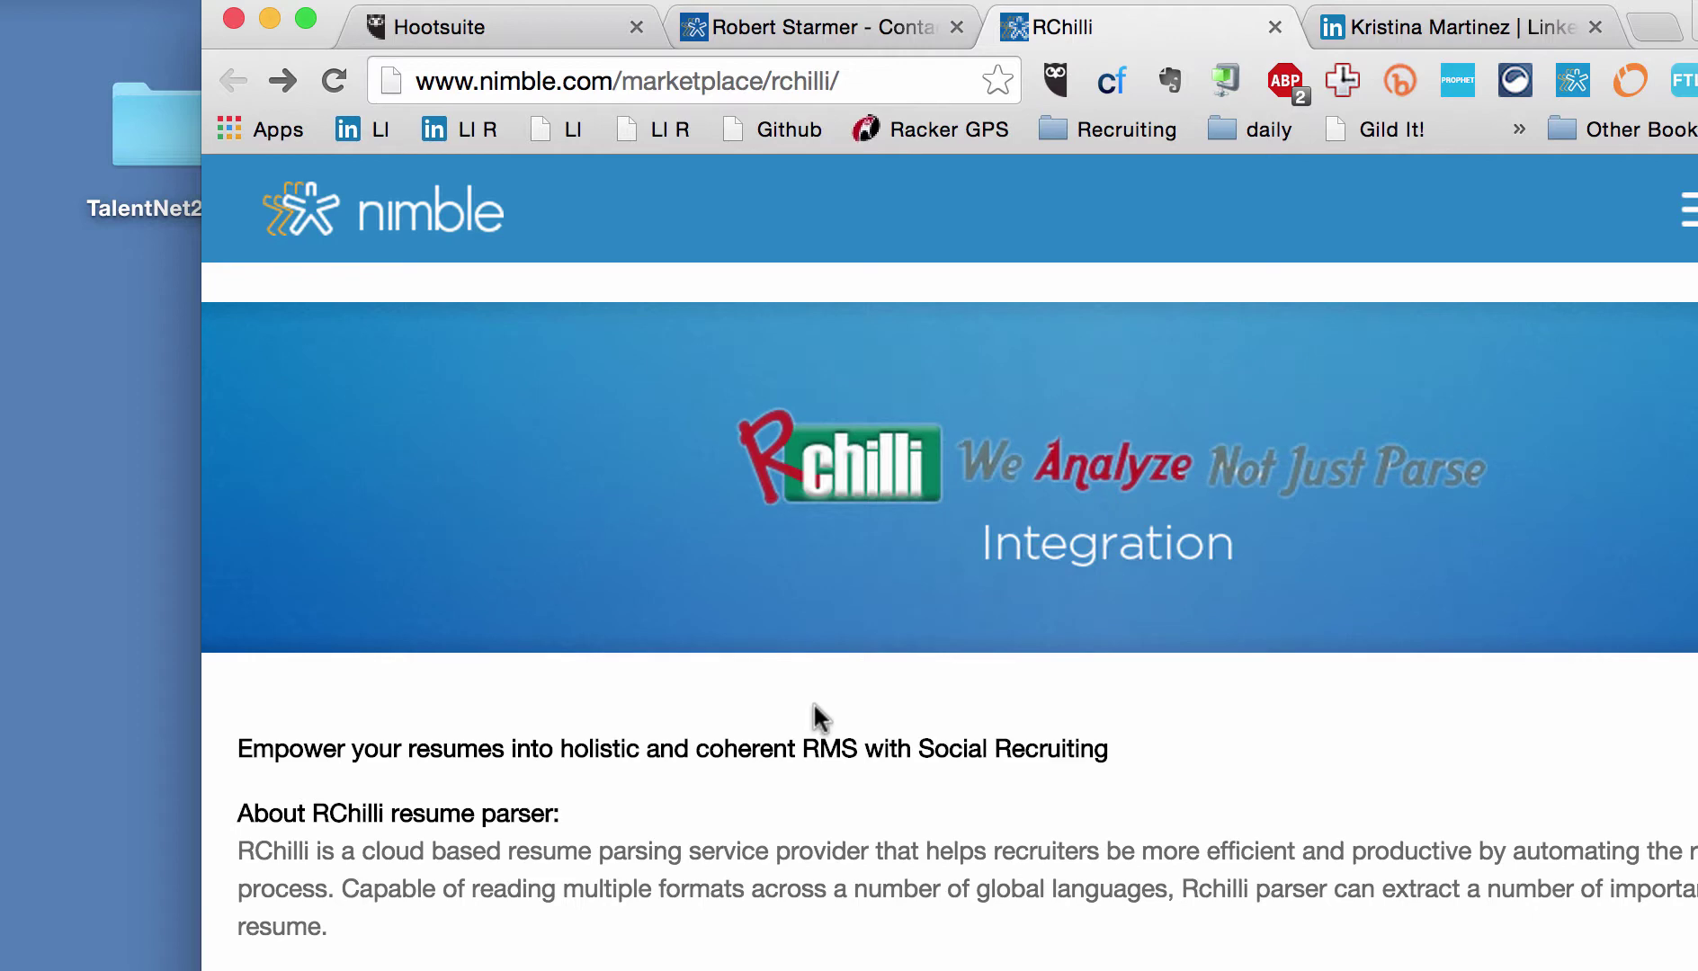
Step: Go back to the contact's Nimble record, then return to the Hootsuite dashboard's Nimble panel
click(799, 34)
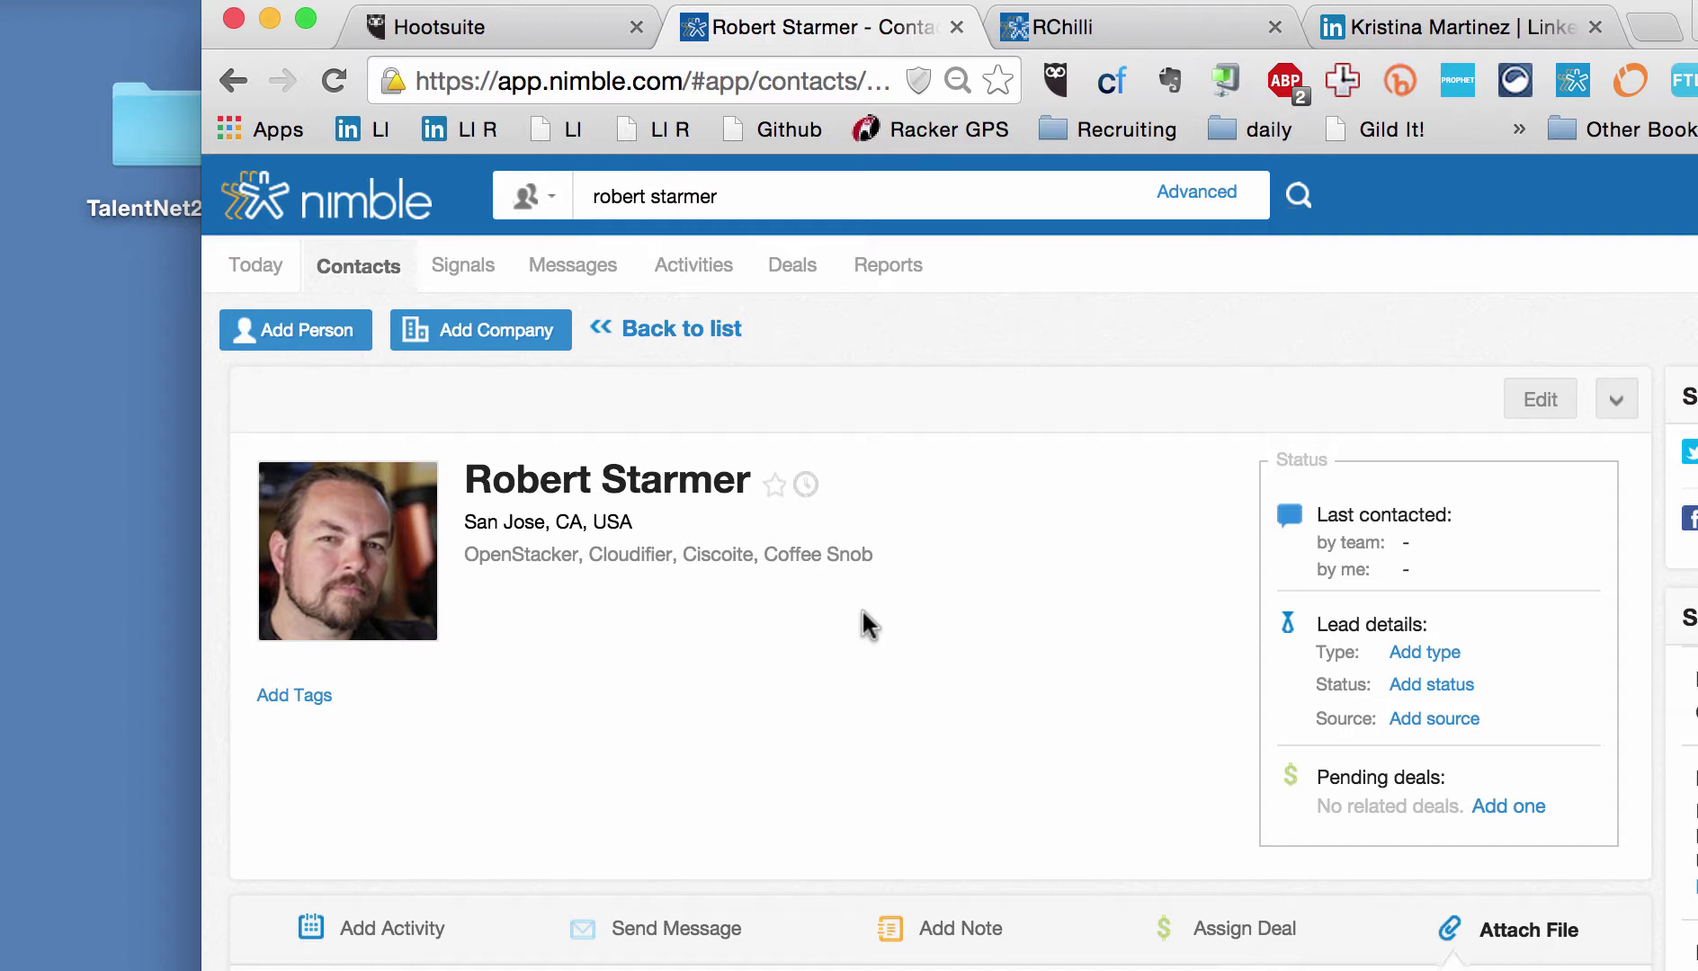
click(557, 36)
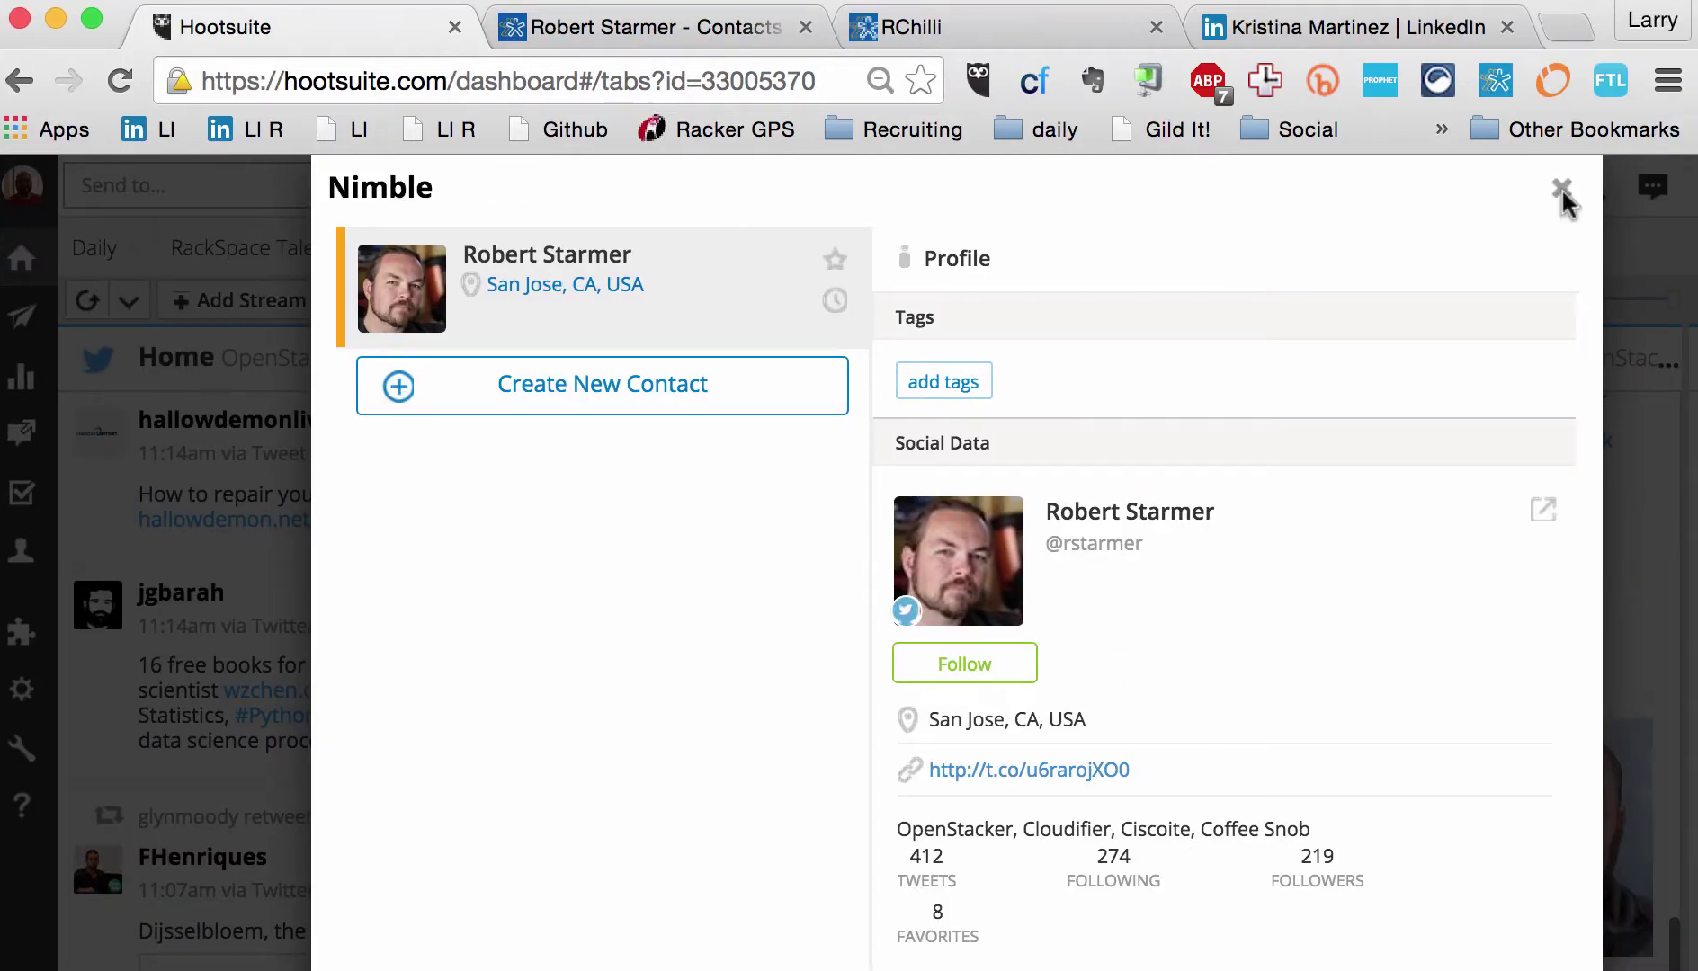
Step: Close the Nimble panel and browse the RackSpace Talent job-search stream
click(1562, 189)
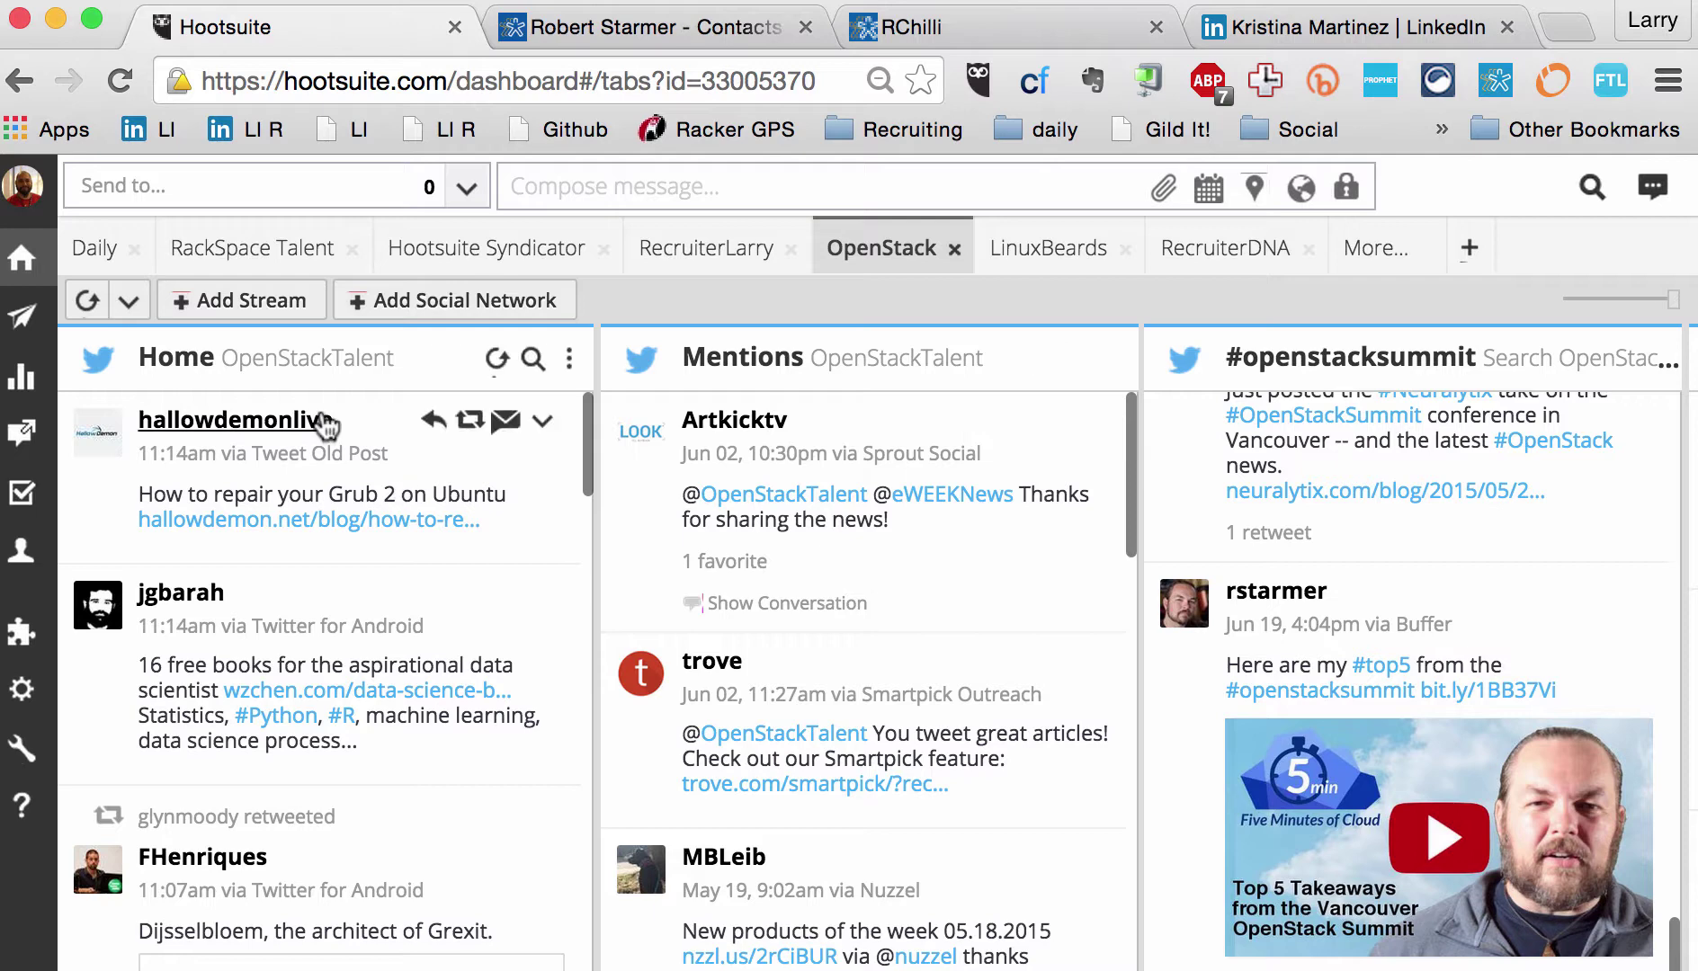
click(256, 249)
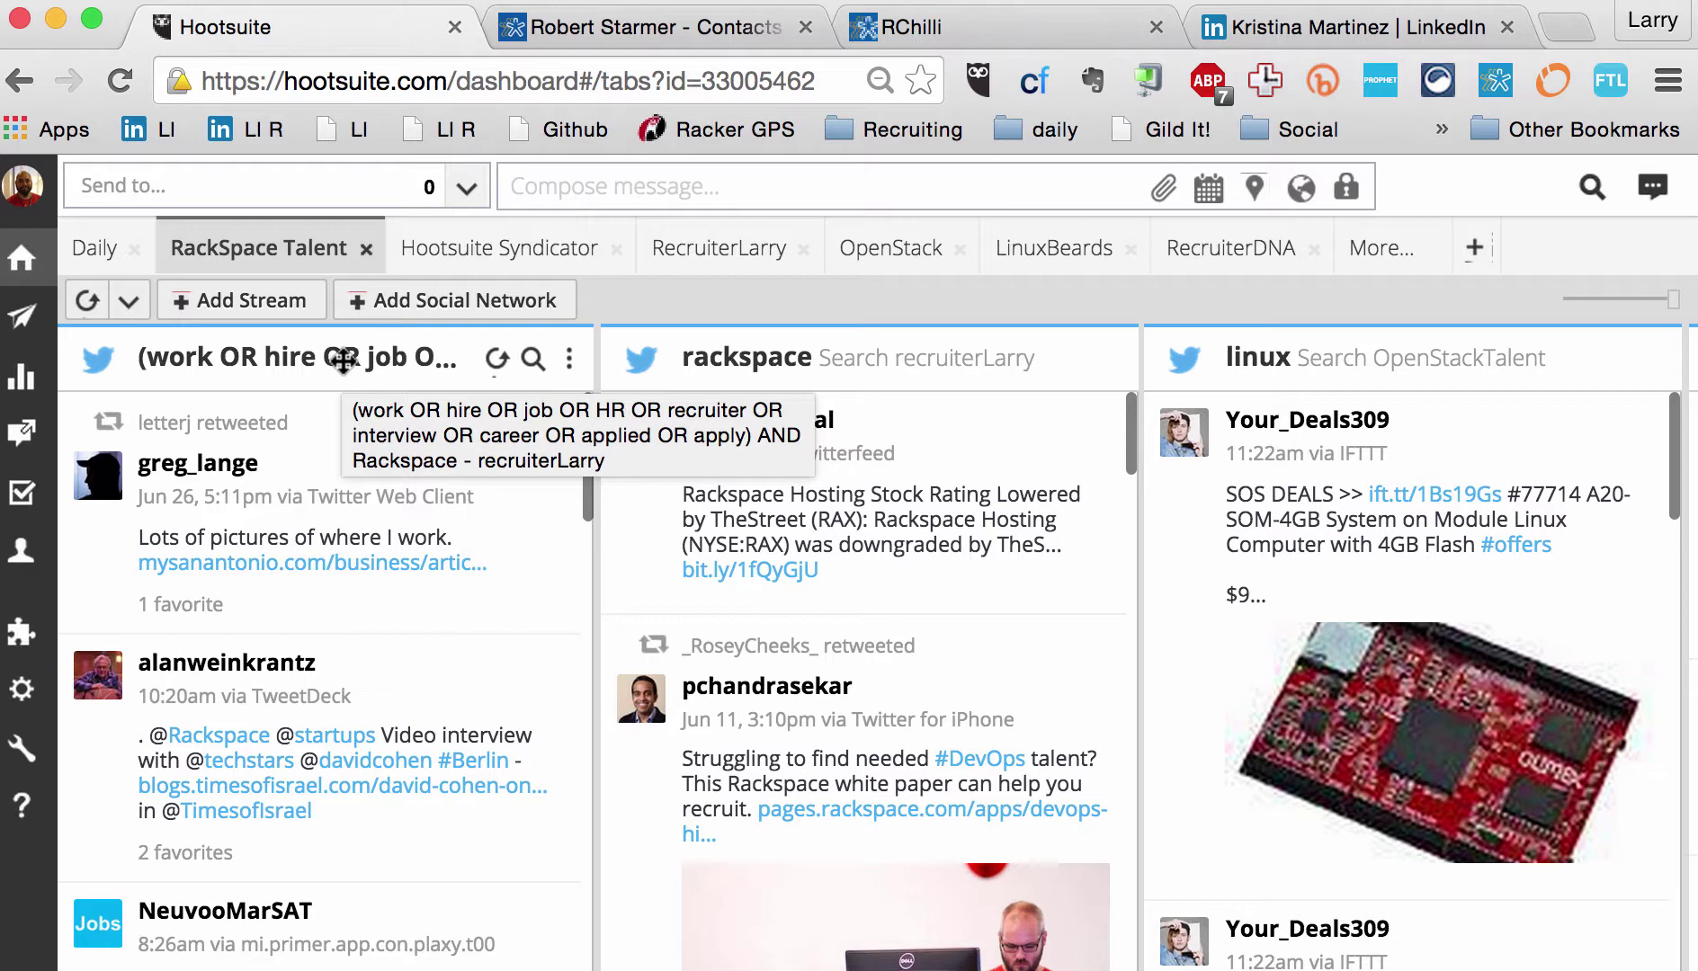
scroll(465, 616, down, 5)
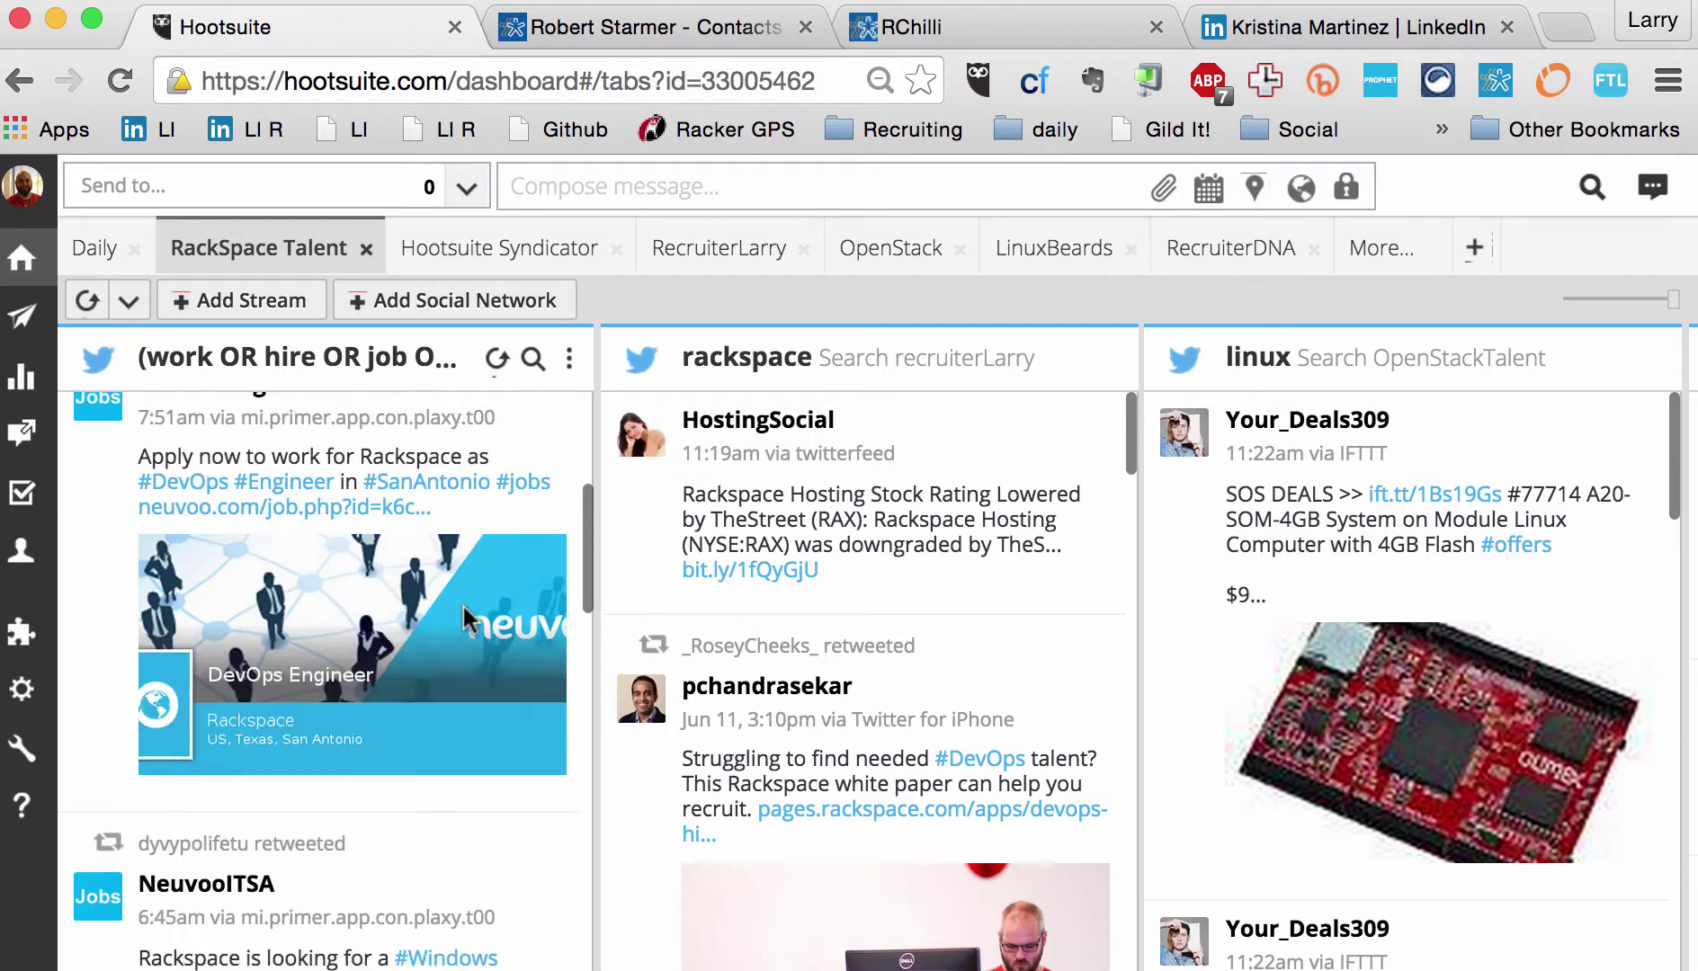
scroll(466, 619, down, 5)
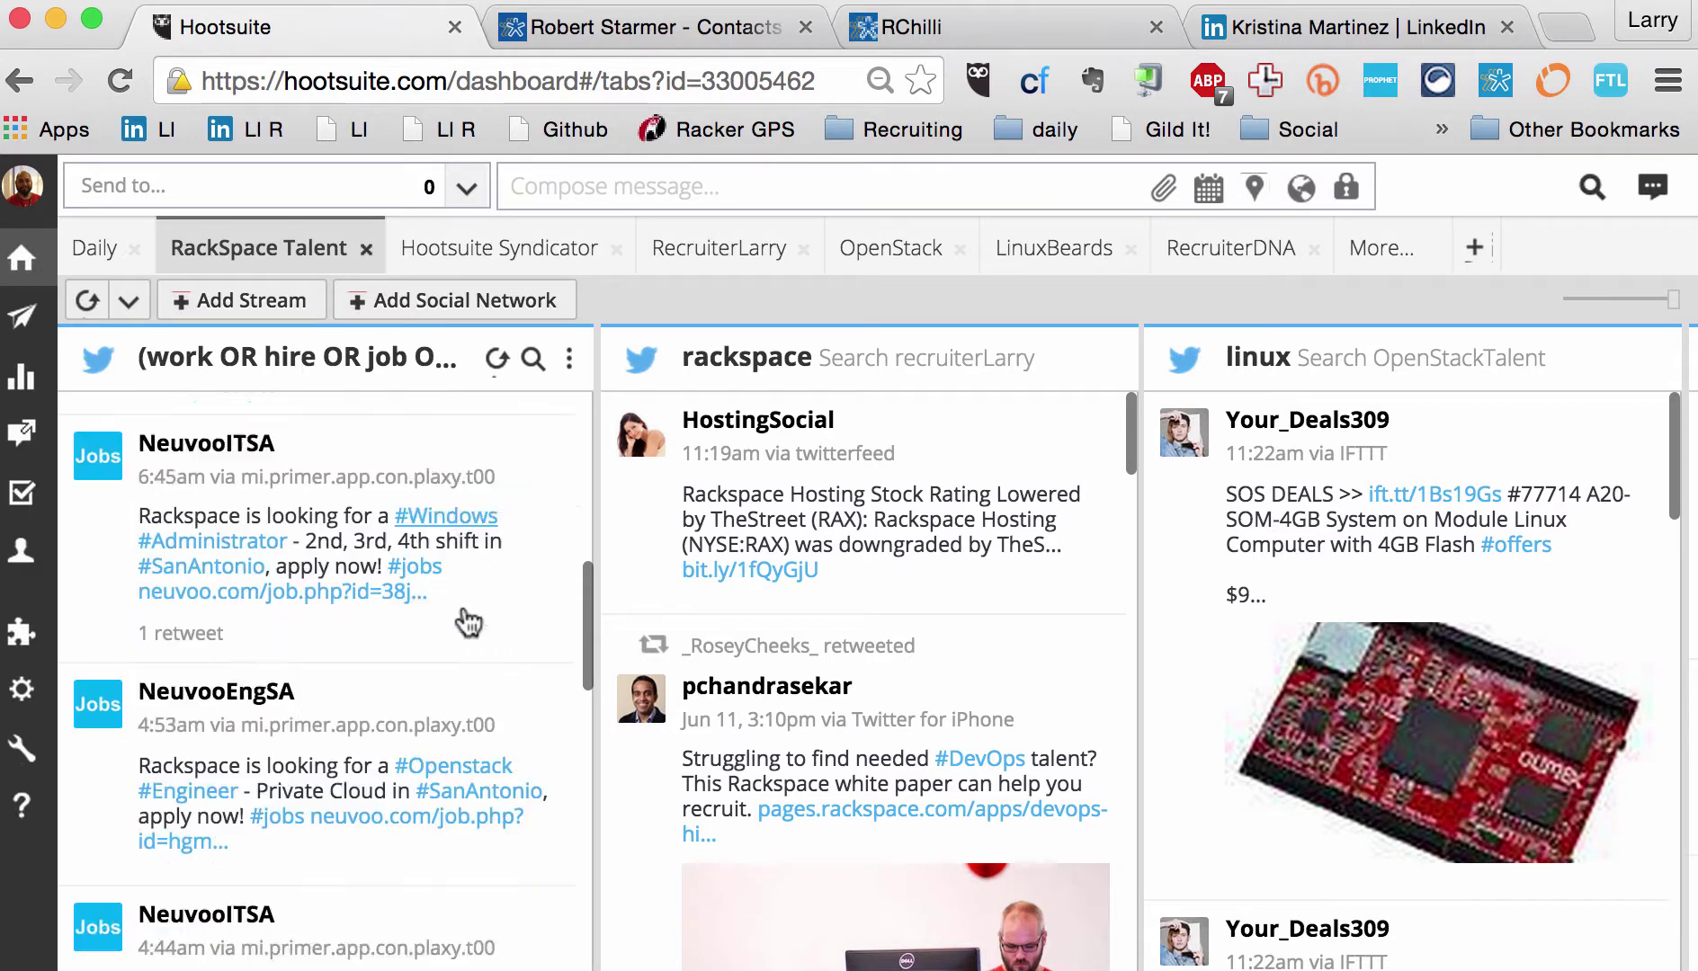
scroll(467, 620, down, 5)
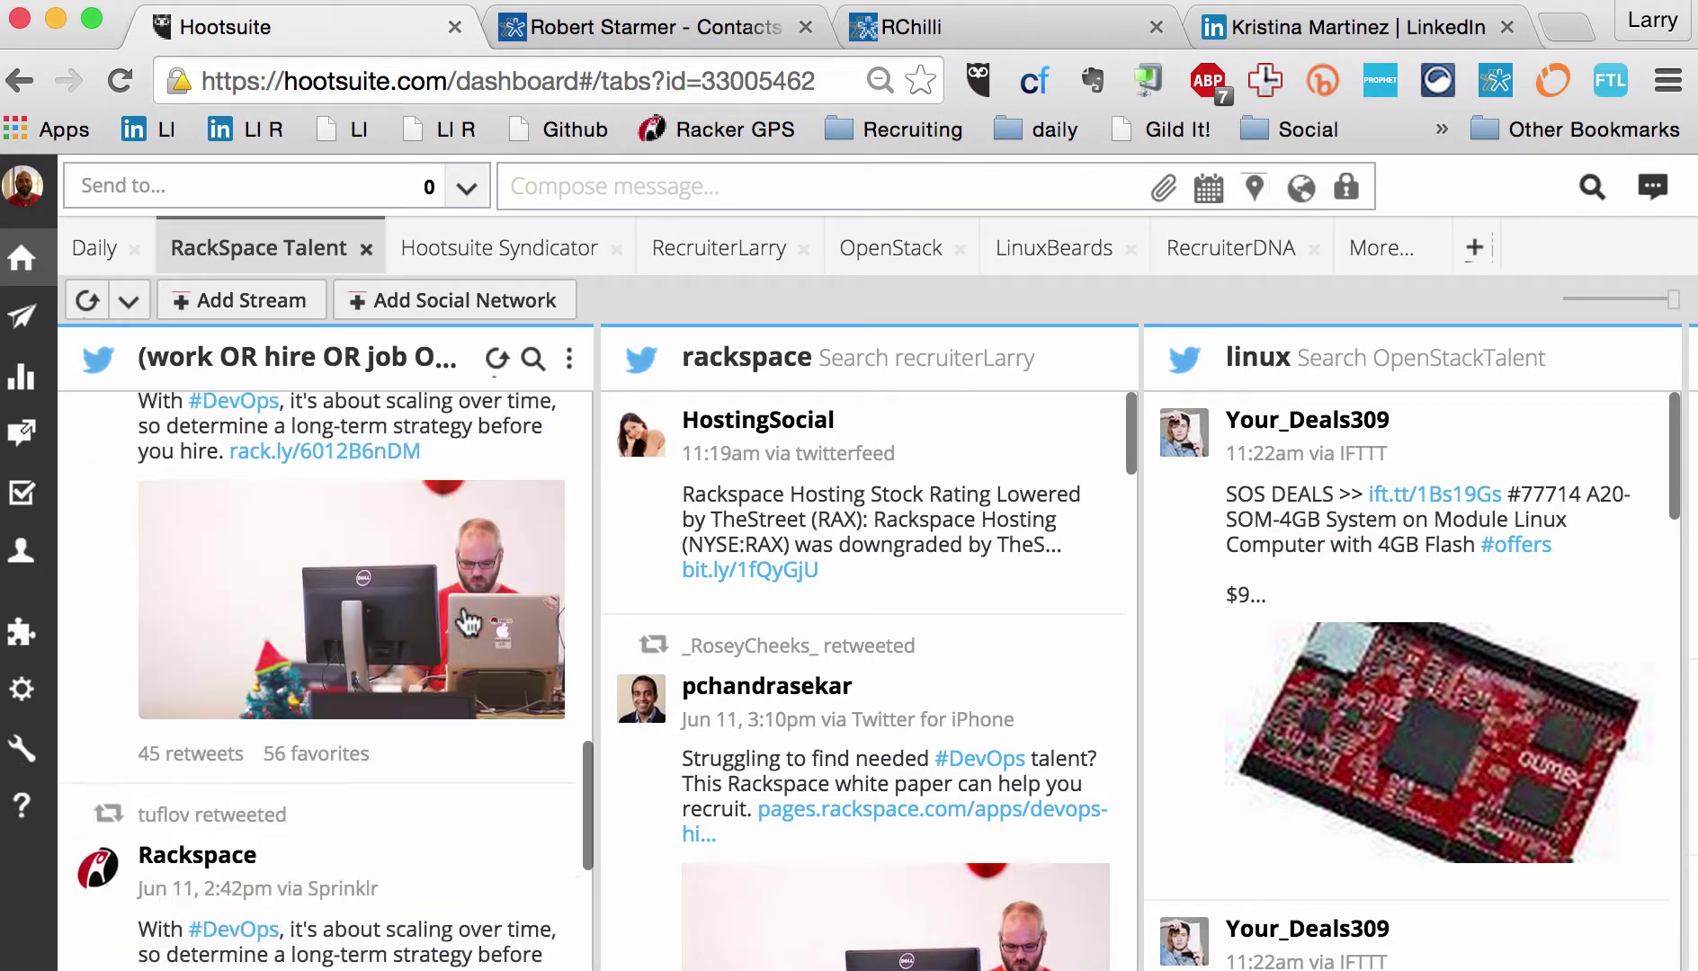
scroll(468, 620, down, 8)
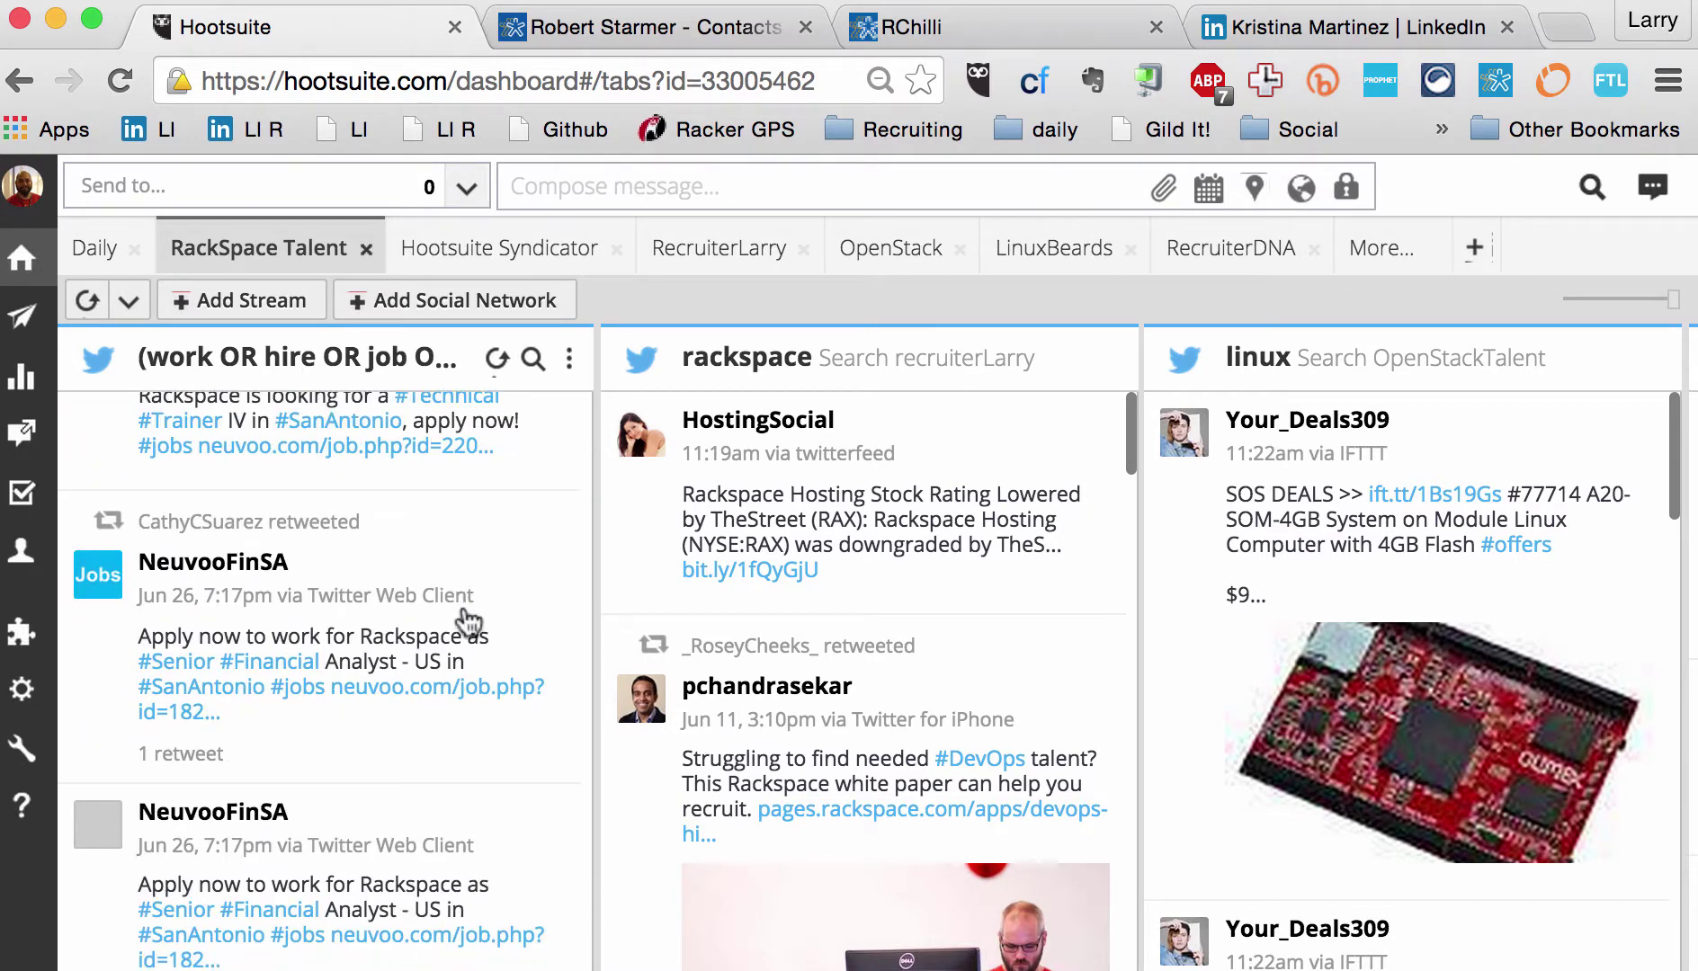
scroll(372, 783, down, 3)
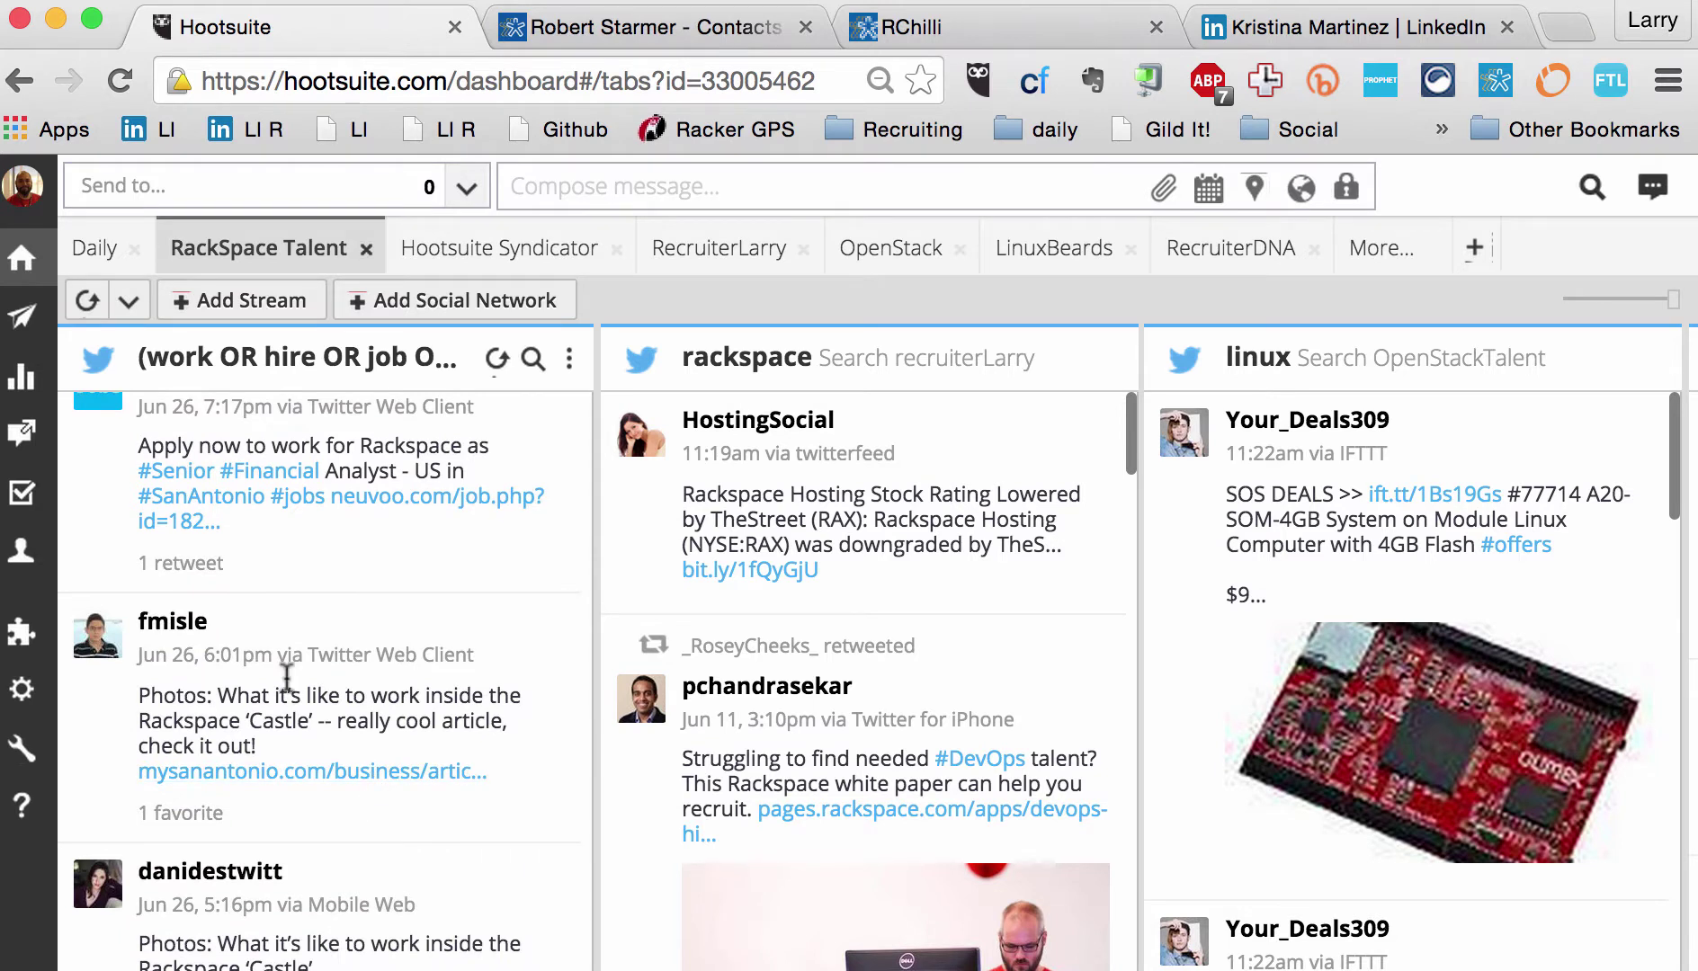
mouse_move(117, 661)
scroll(241, 697, down, 3)
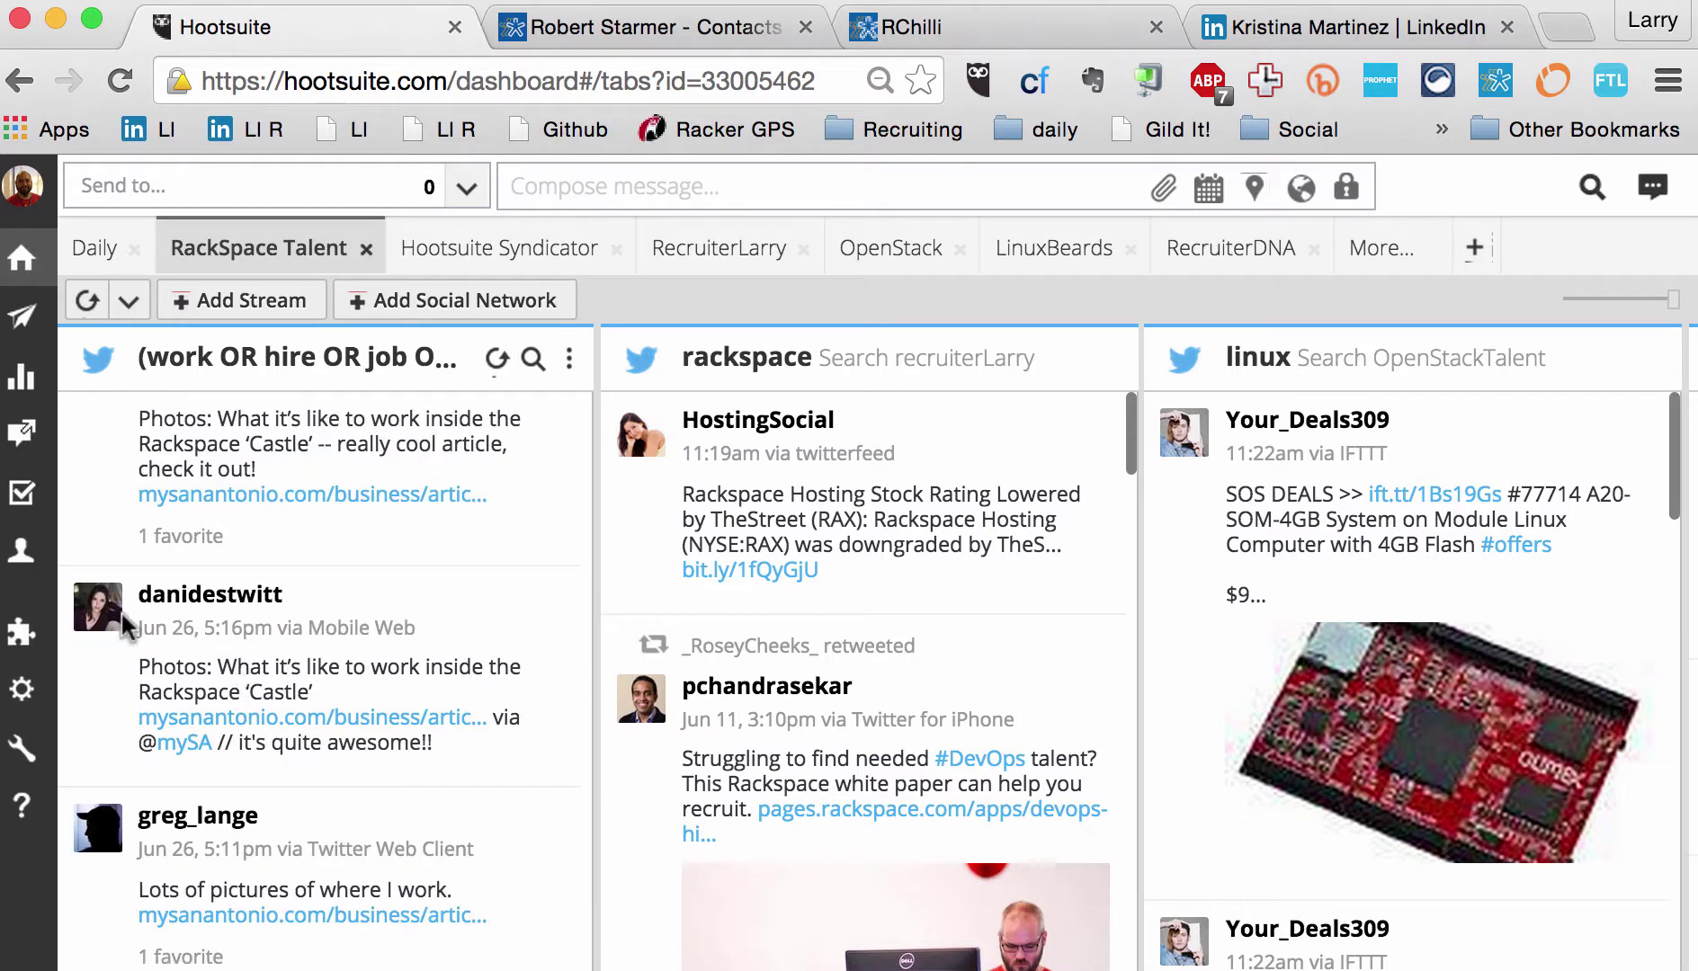
Step: Save the author of the Rackspace 'Castle' tweet as a new Nimble contact
click(175, 600)
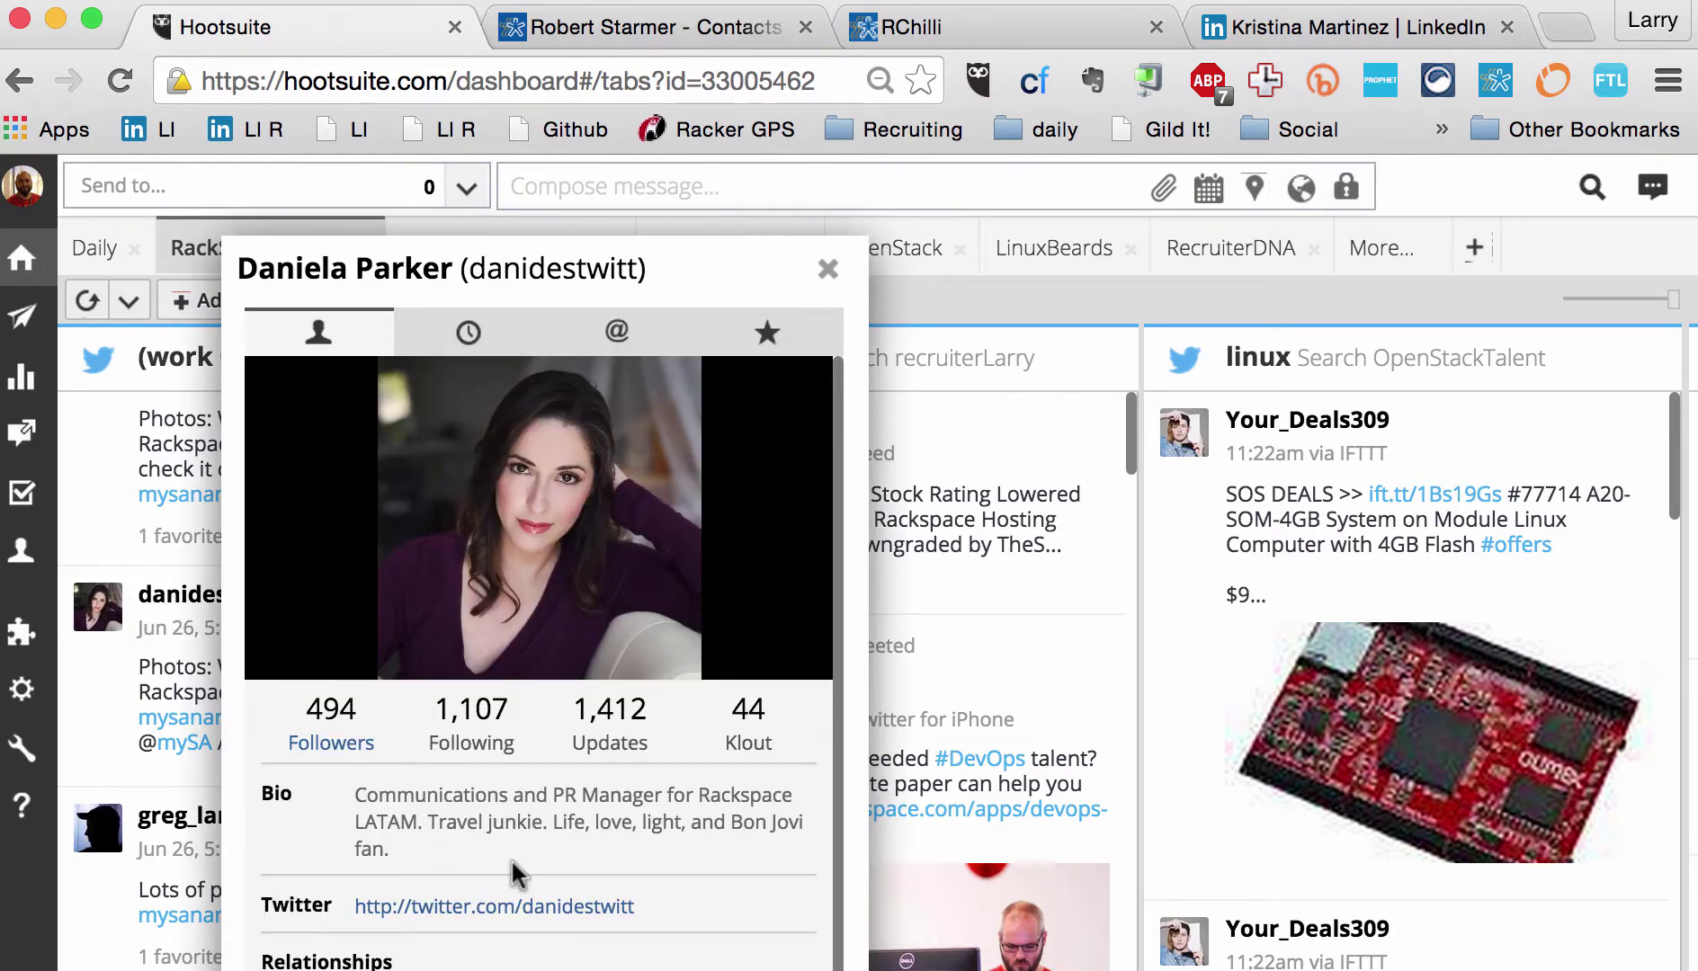
click(825, 274)
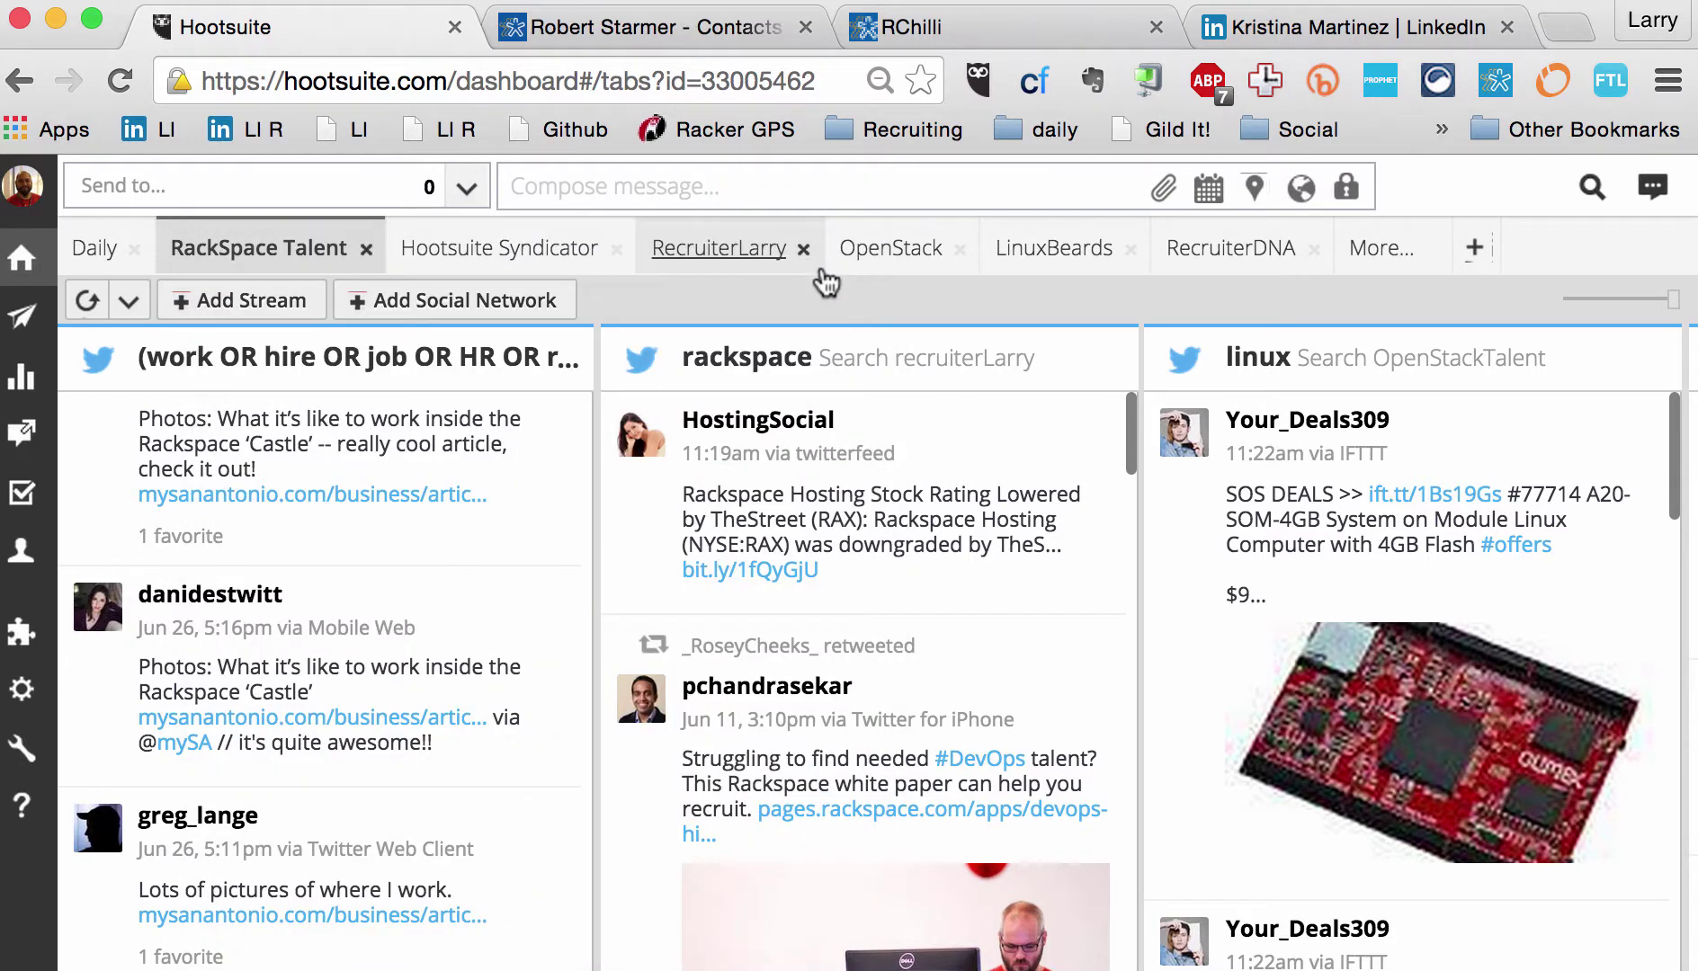
click(136, 609)
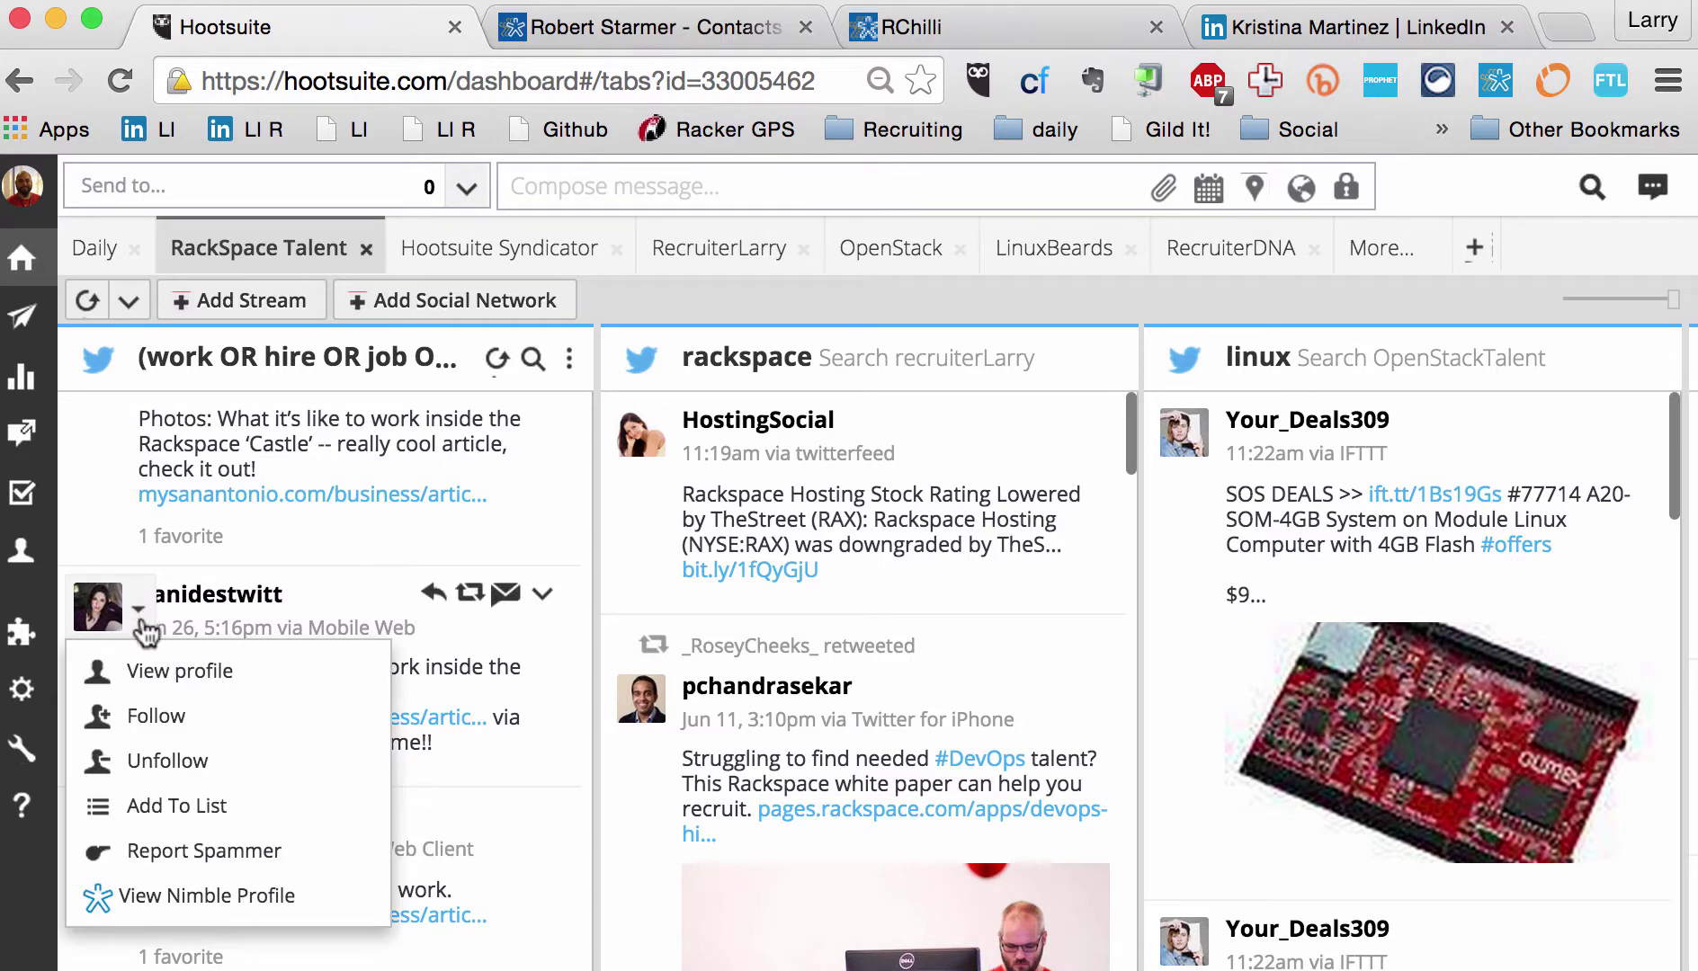
click(186, 897)
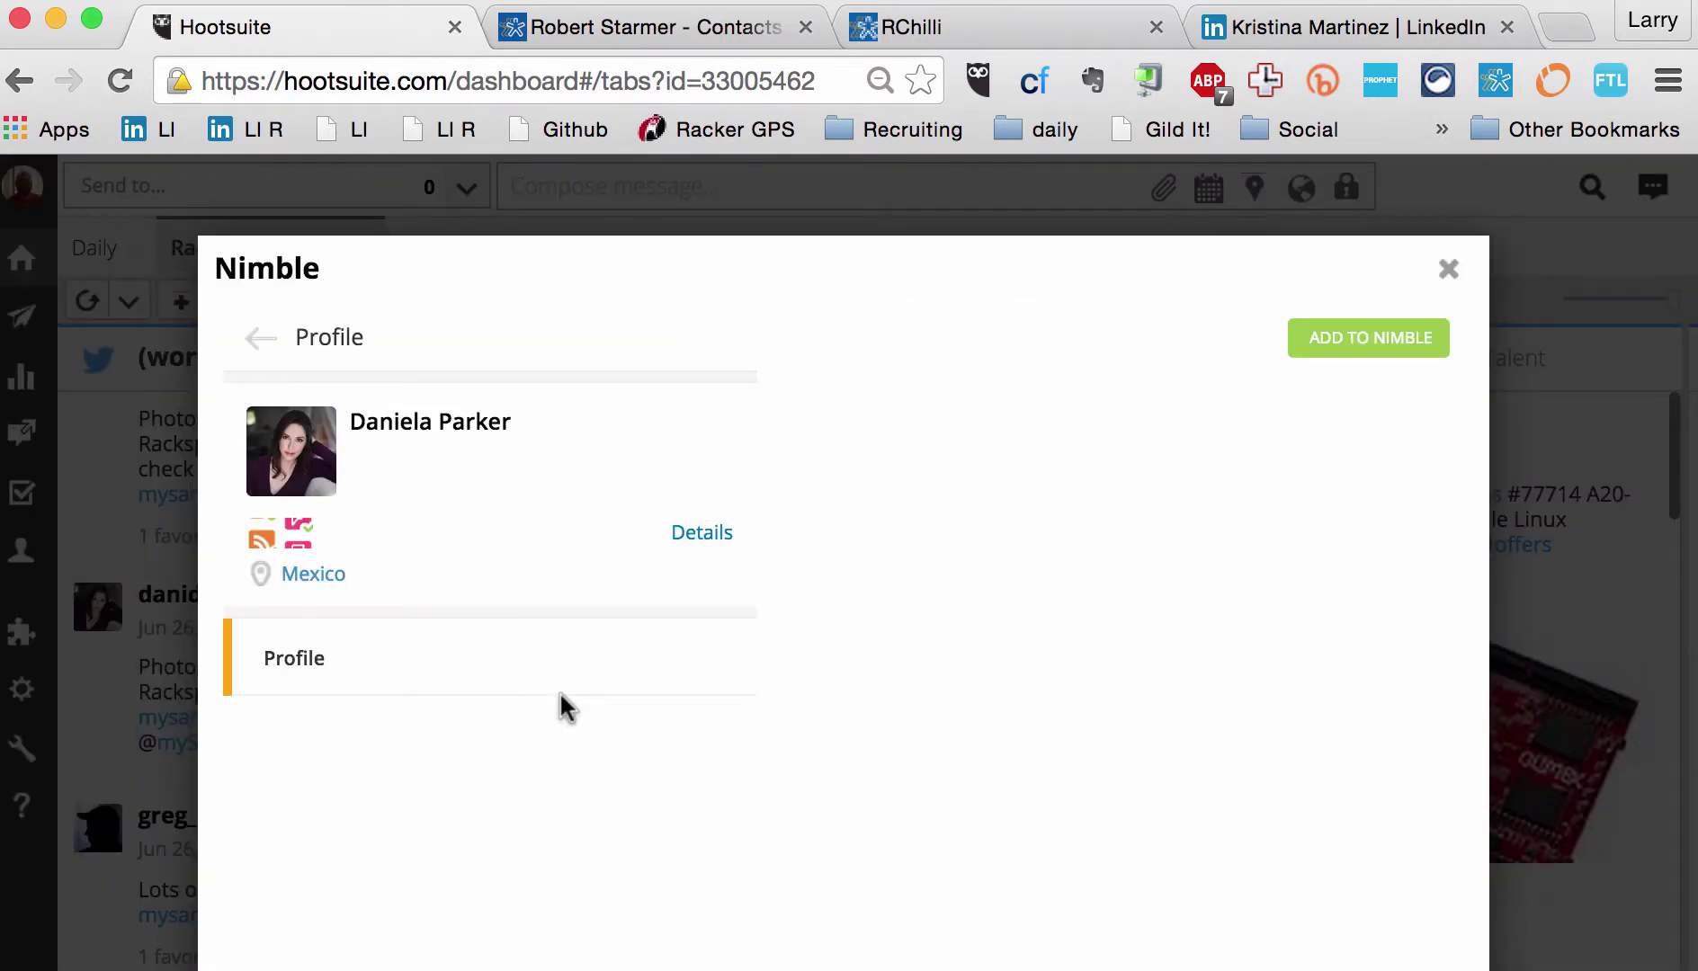
click(1316, 351)
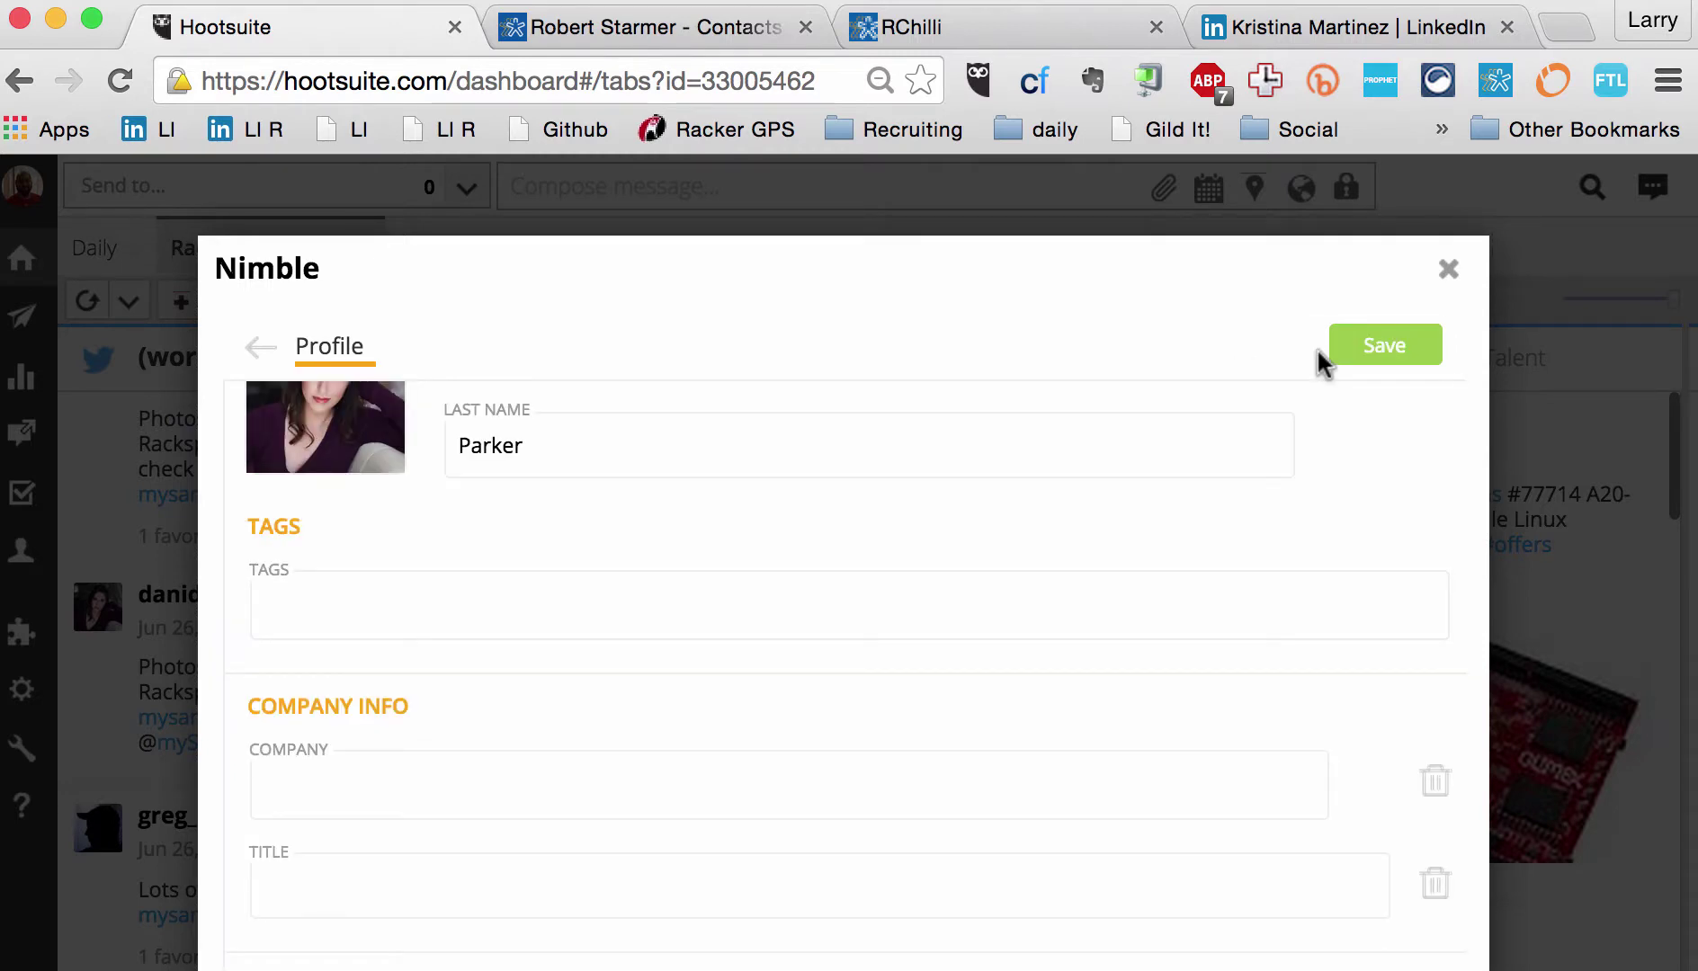
click(1448, 270)
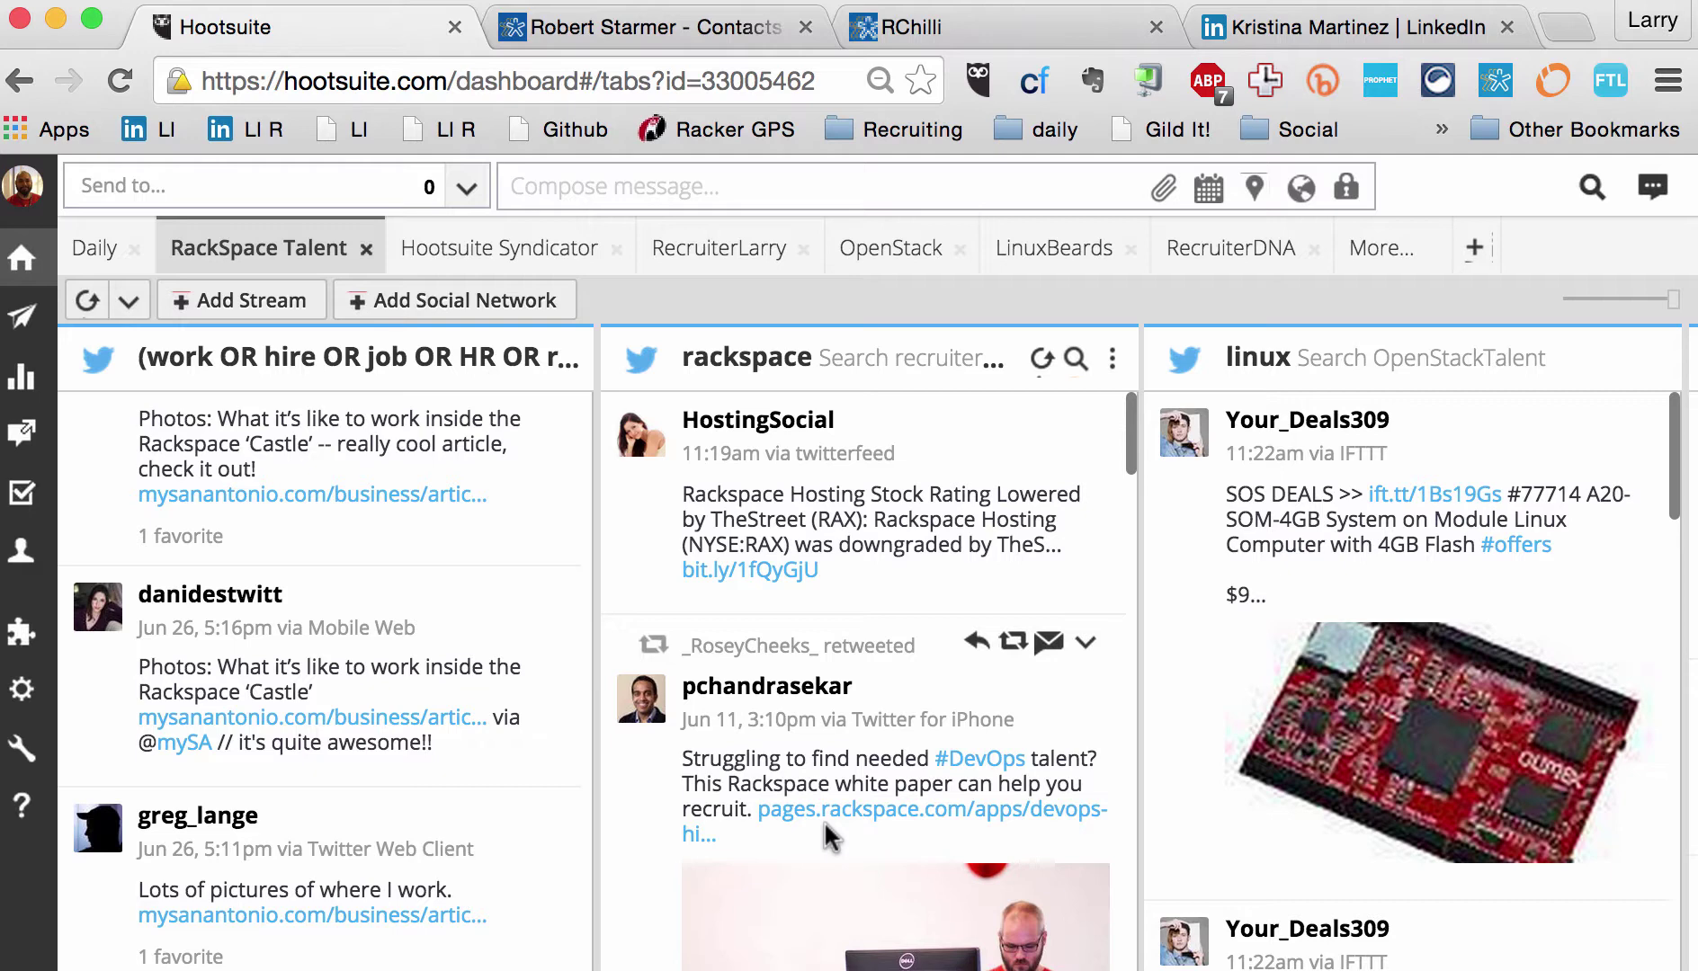
scroll(827, 836, down, 5)
Step: Scroll back up and show the OpenStack Home, Mentions and #openstacksummit streams
scroll(827, 836, up, 6)
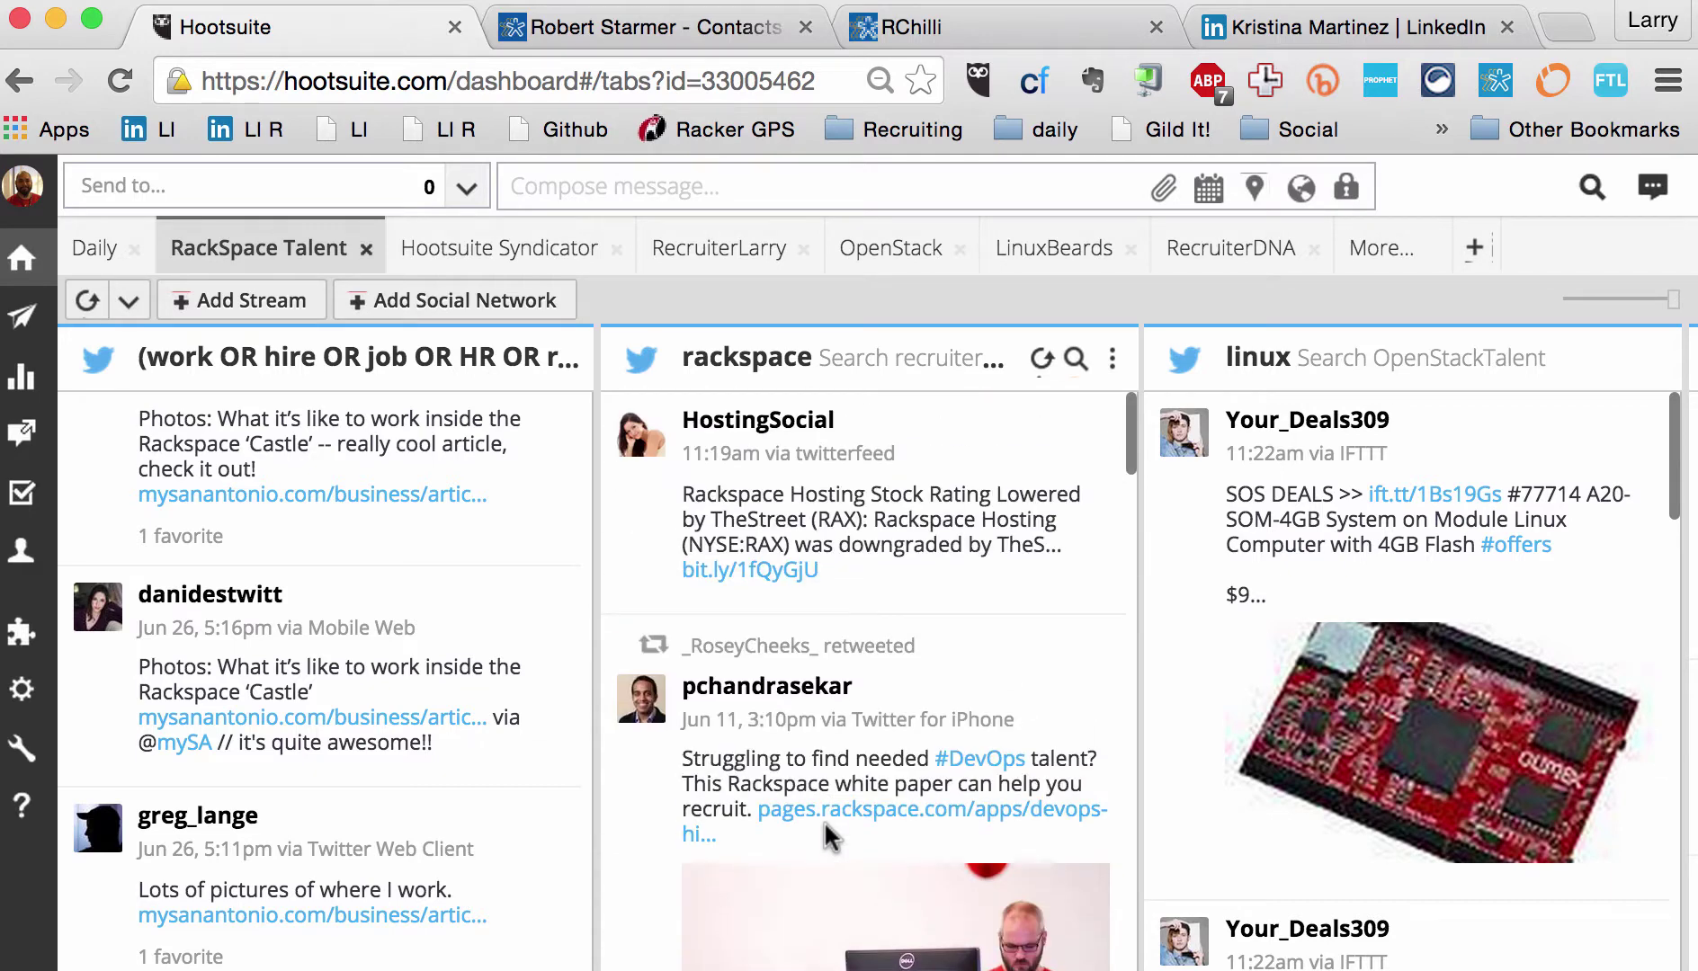
click(890, 248)
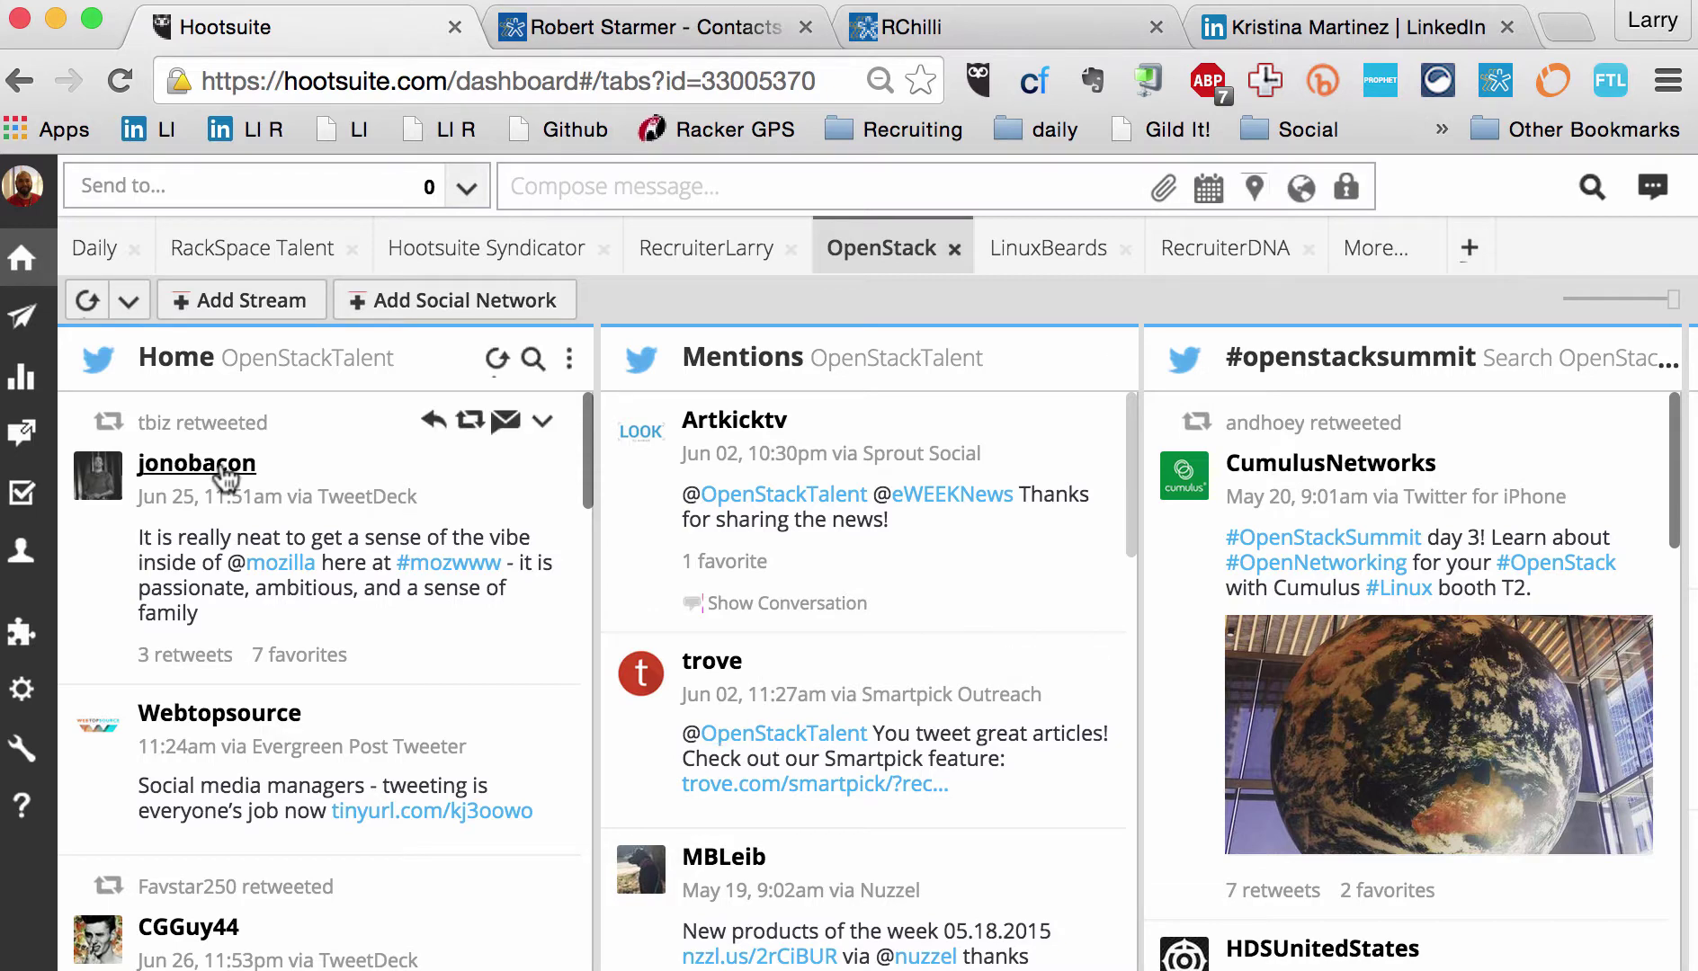
click(543, 422)
mouse_move(540, 422)
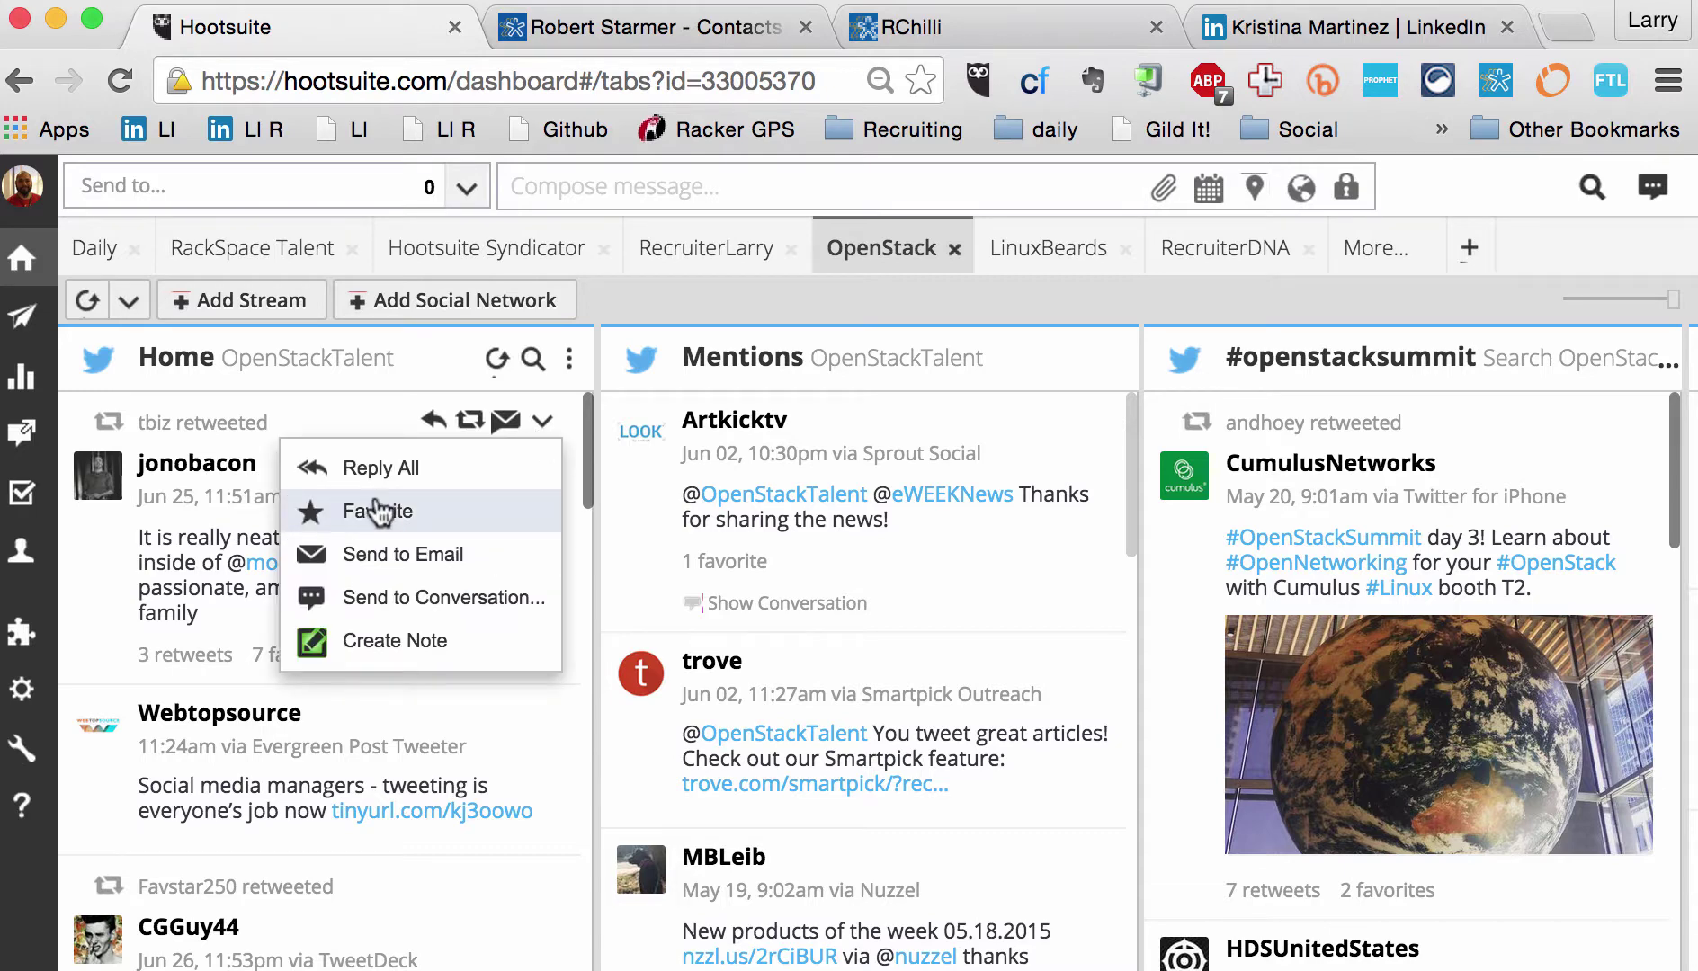